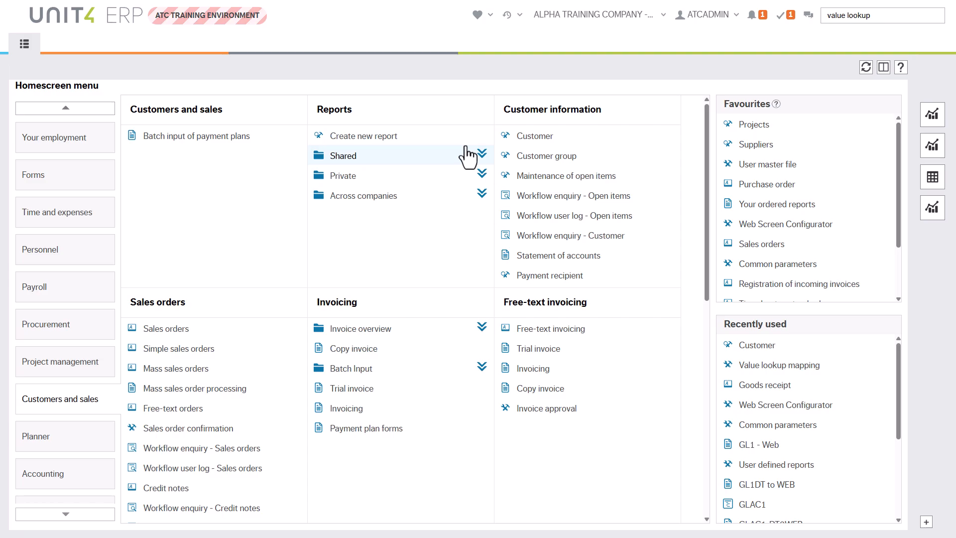
# - Open the Customer screen and load Swindon Borough Council by searching the lookup field for "swi"
pyautogui.click(533, 140)
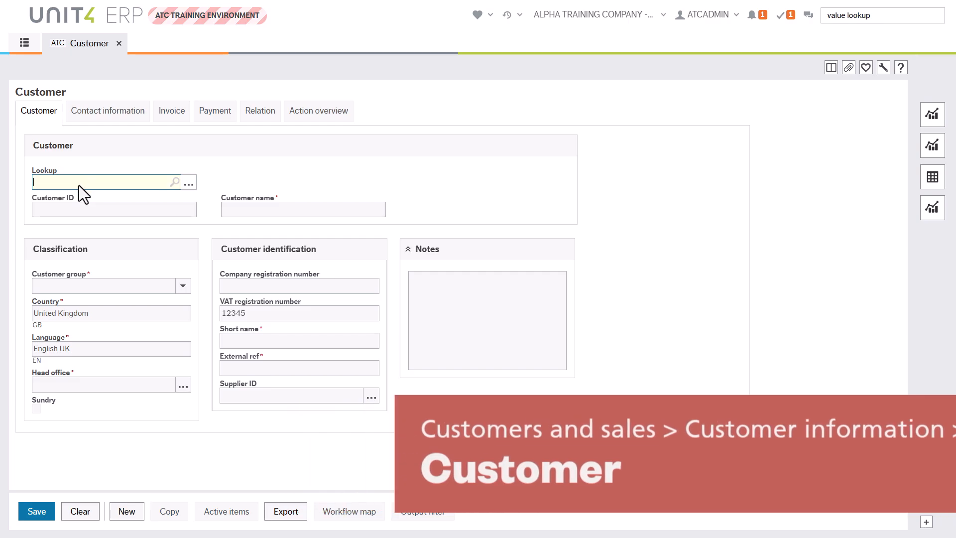
pyautogui.write('DC3000')
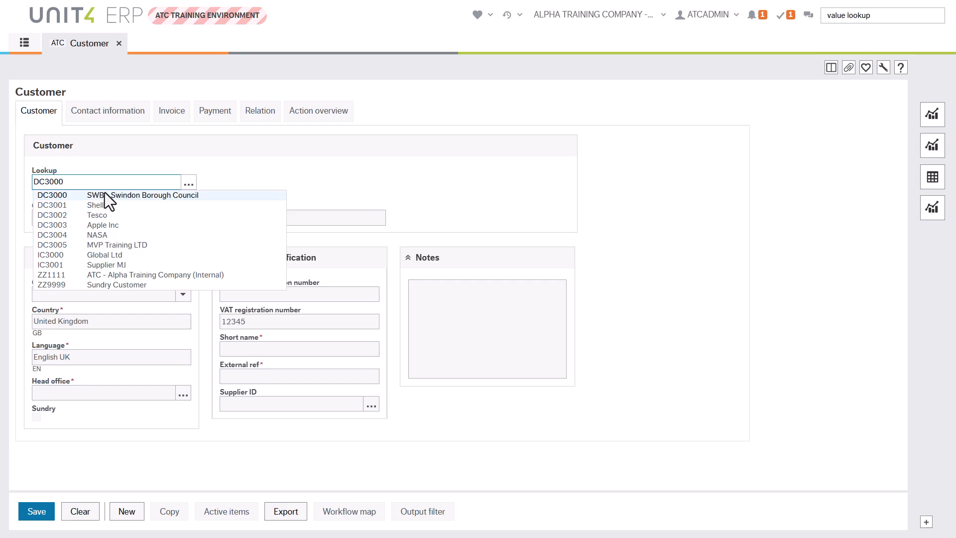
pyautogui.write('del')
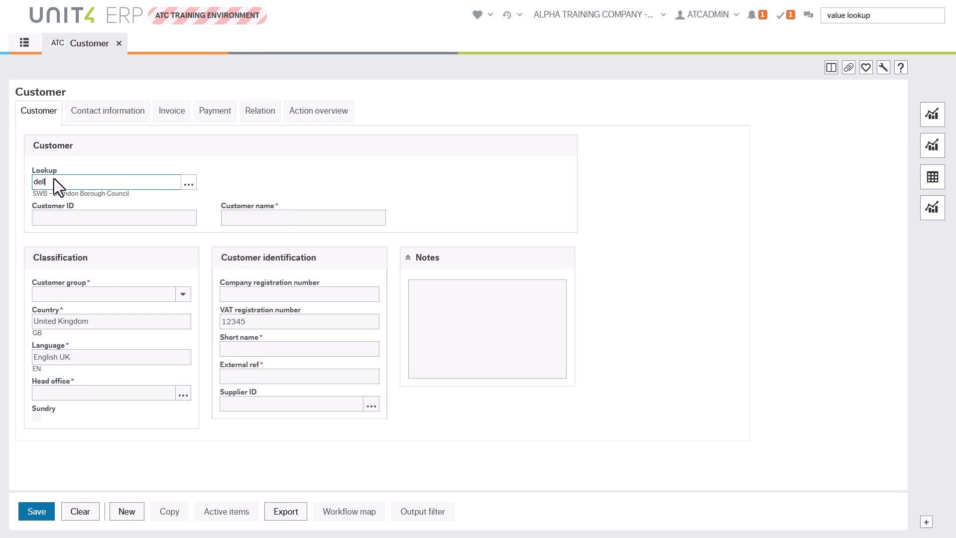
pyautogui.press('BackSpace')
pyautogui.press('BackSpace')
pyautogui.press('BackSpace')
pyautogui.write('swi')
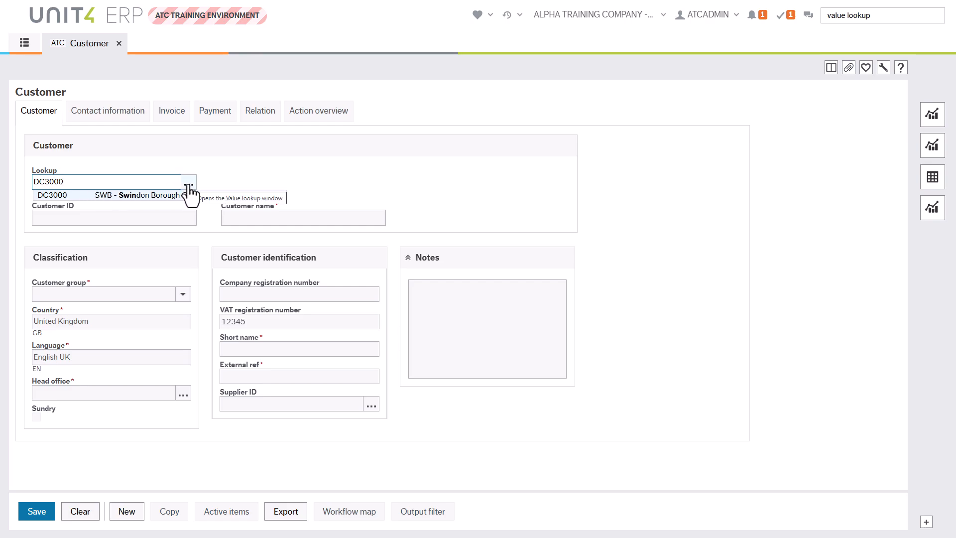
pyautogui.click(172, 194)
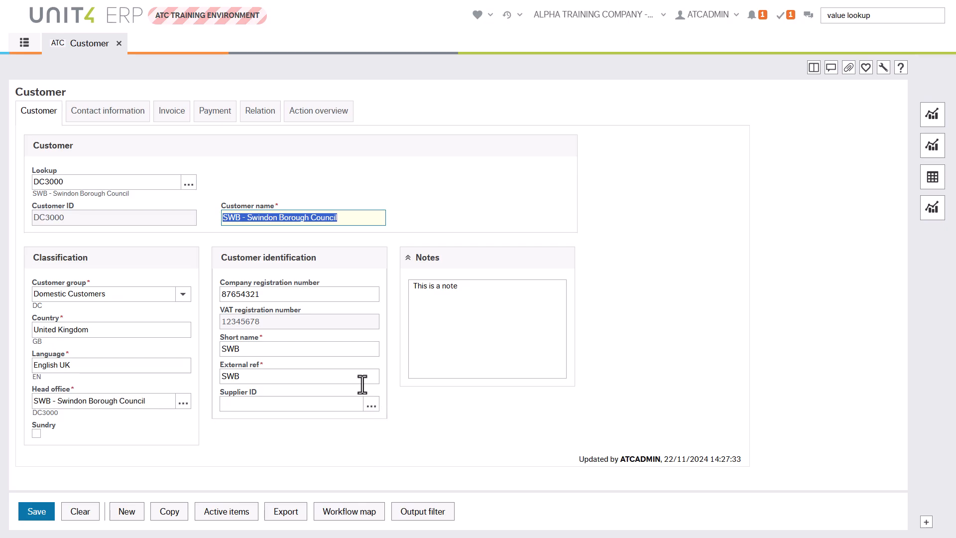
# - Review the customer's contact, invoice and payment details, return to the main customer details and open the Value lookup window
pyautogui.click(95, 113)
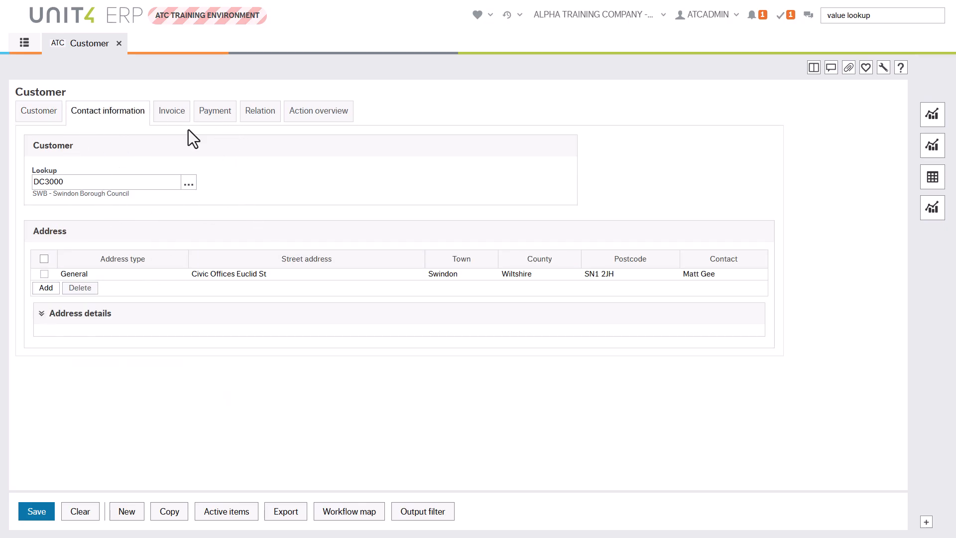
pyautogui.click(167, 119)
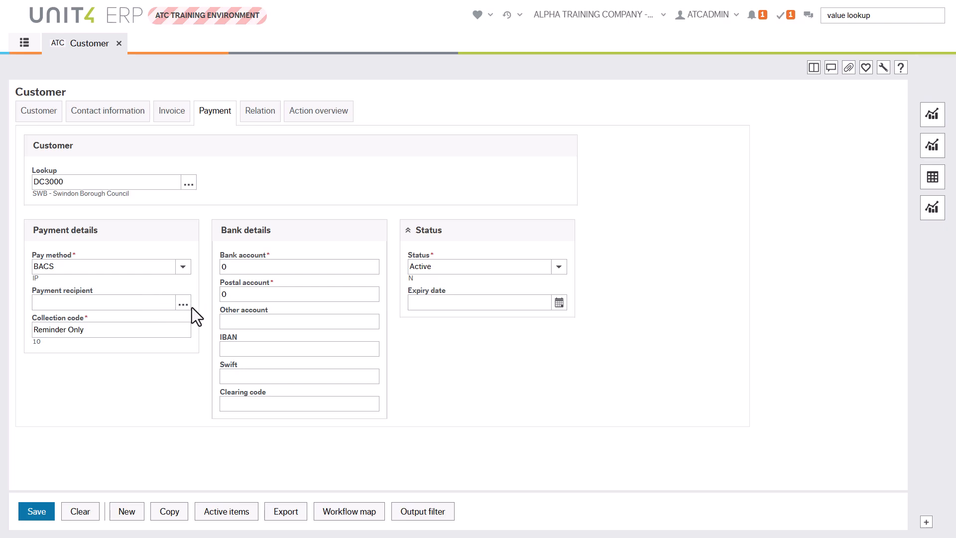
pyautogui.click(36, 115)
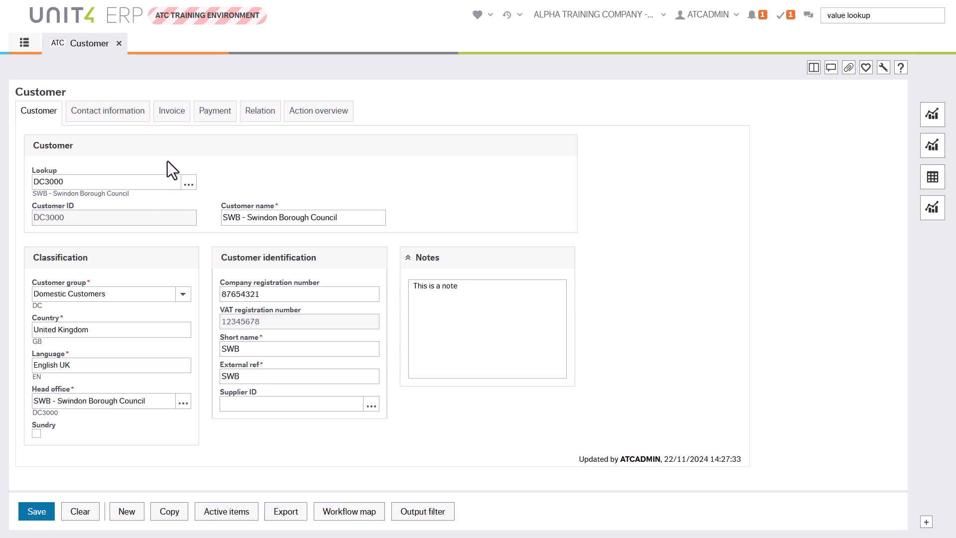
pyautogui.click(188, 185)
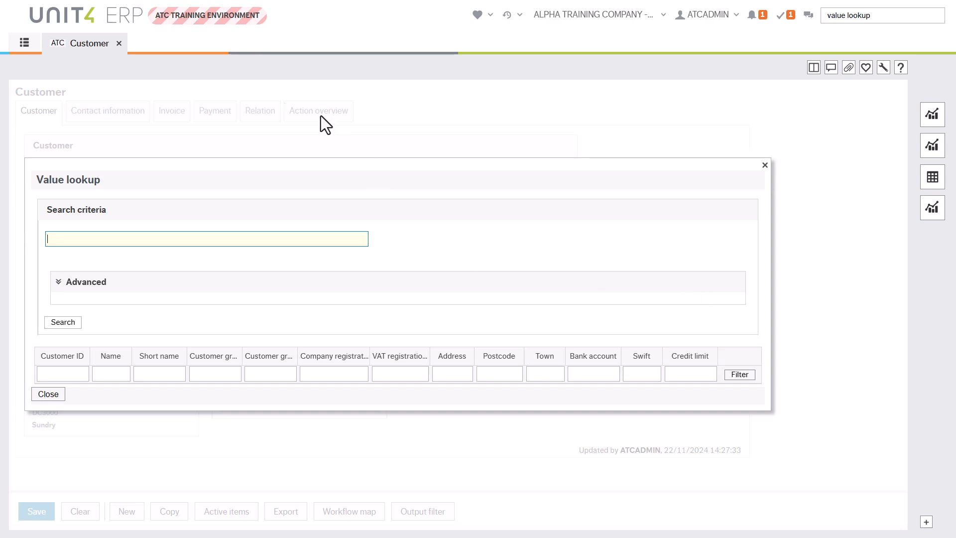
# - Open Value lookup mapping from the system setup section of System administration, and return to the Customer screen
pyautogui.click(24, 44)
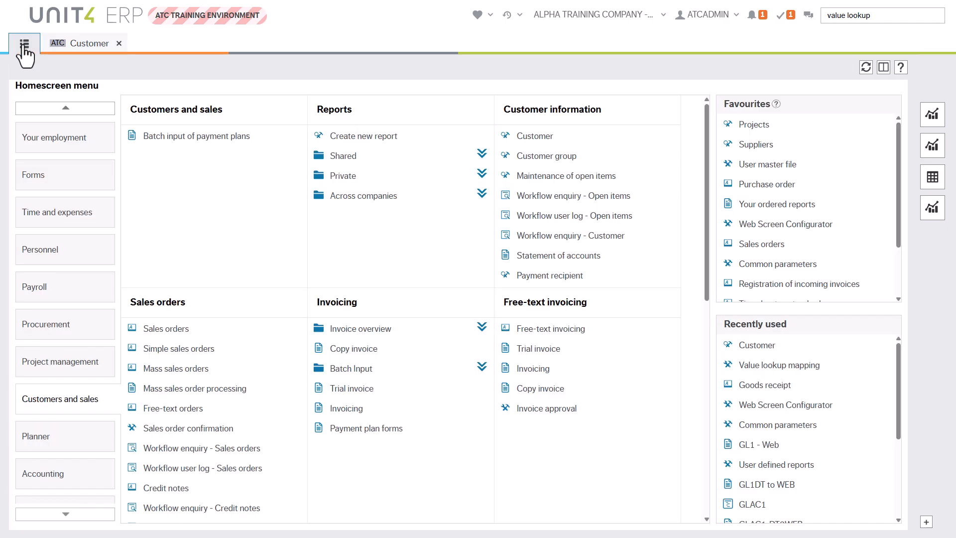
pyautogui.scroll(-1, 58, 480)
pyautogui.scroll(-1, 58, 480)
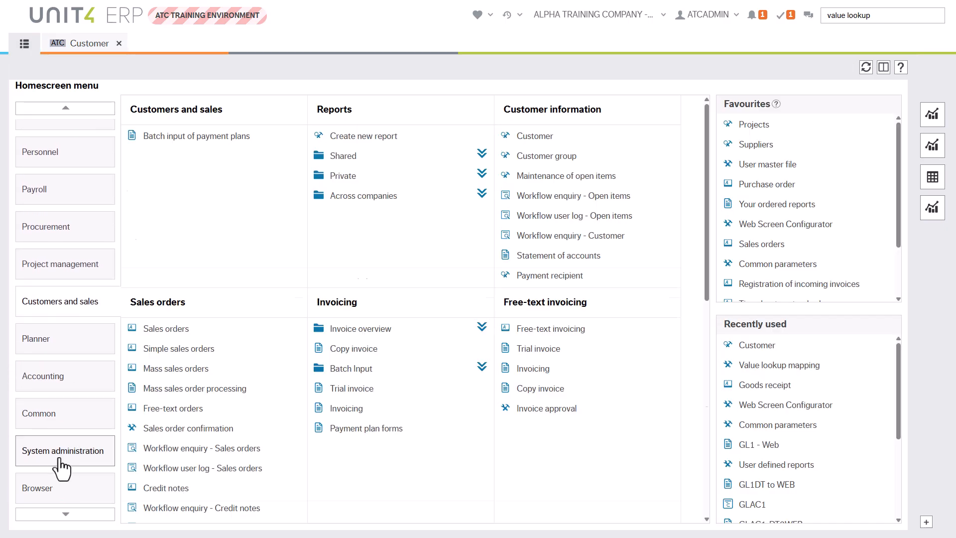
pyautogui.click(59, 452)
pyautogui.scroll(-2, 412, 355)
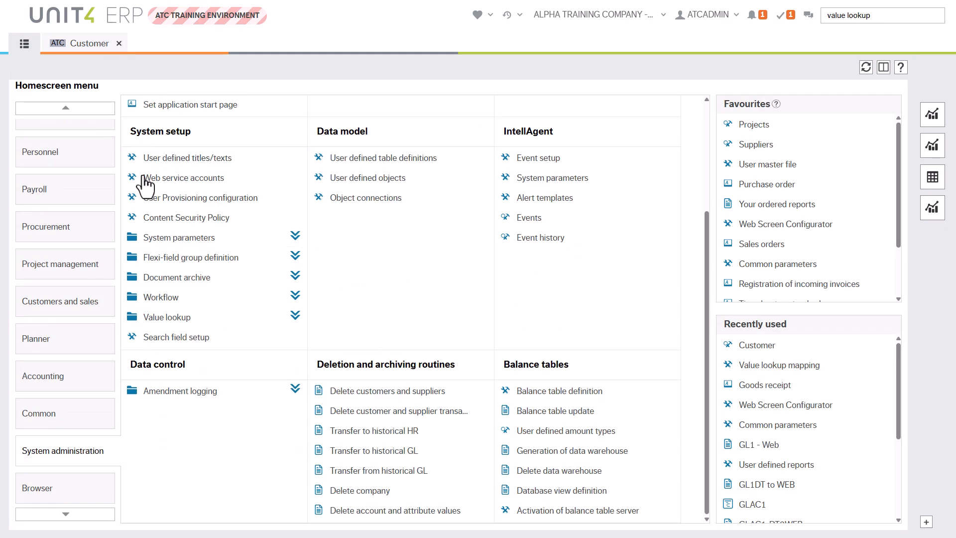
pyautogui.click(157, 319)
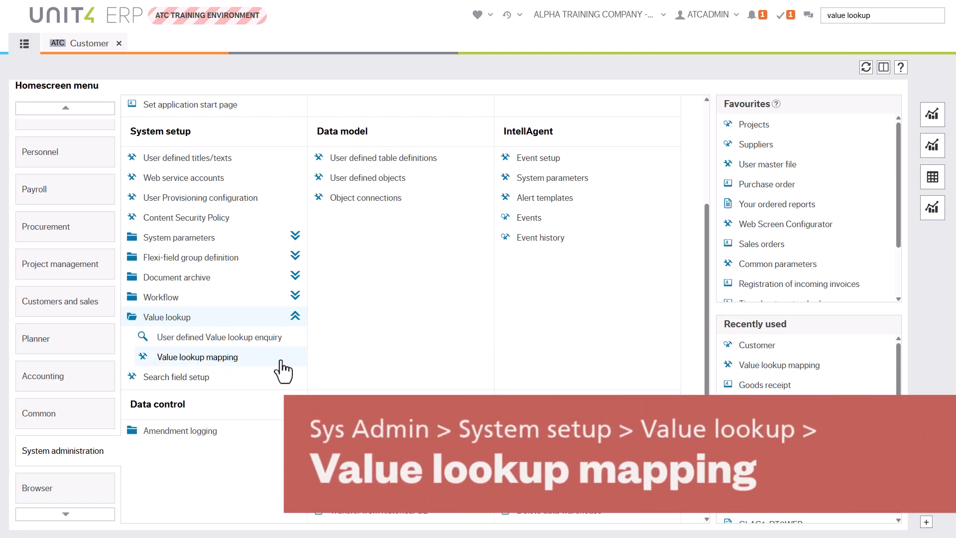
pyautogui.click(213, 357)
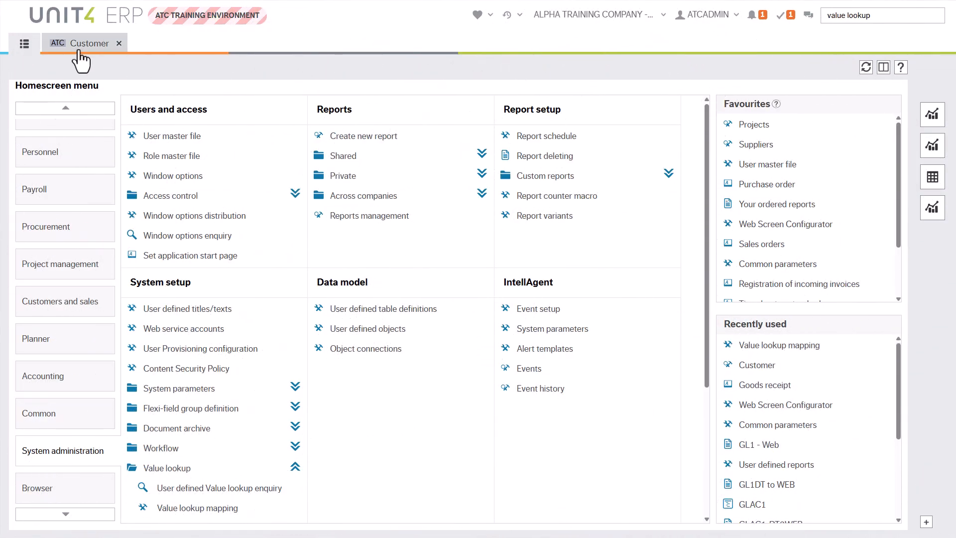
pyautogui.click(79, 49)
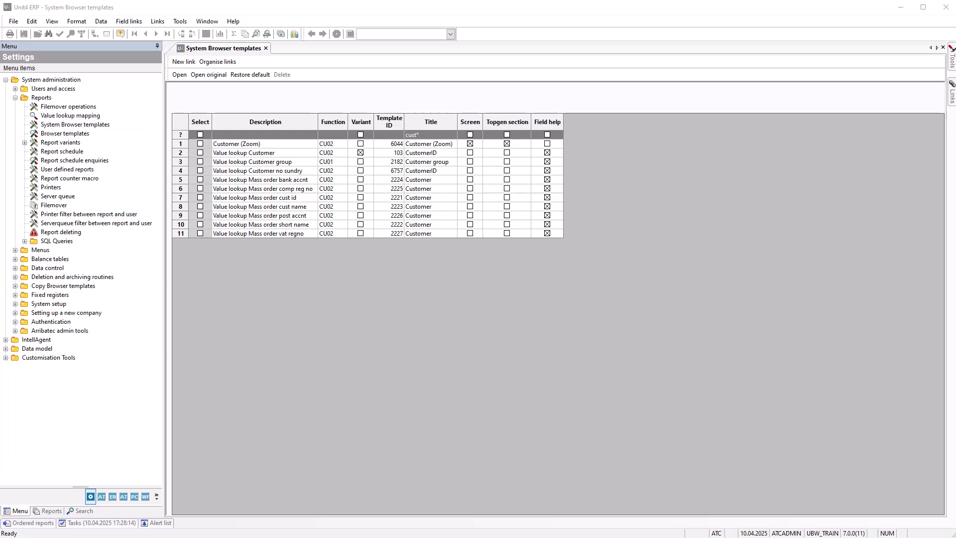
# - In the Unit4 ERP desktop client, close System Browser templates, and open and close Value lookup mapping under Reports
pyautogui.click(266, 48)
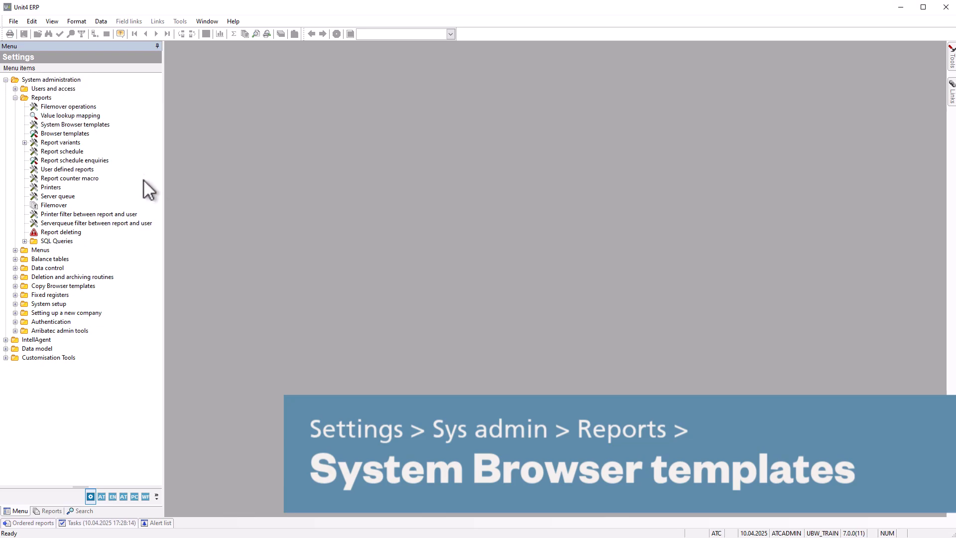
pyautogui.click(70, 124)
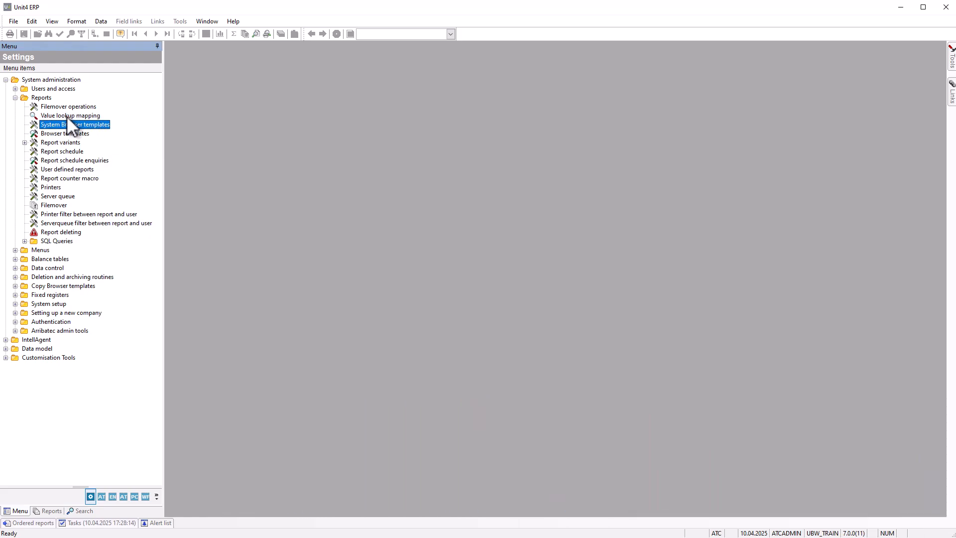
pyautogui.doubleClick(67, 115)
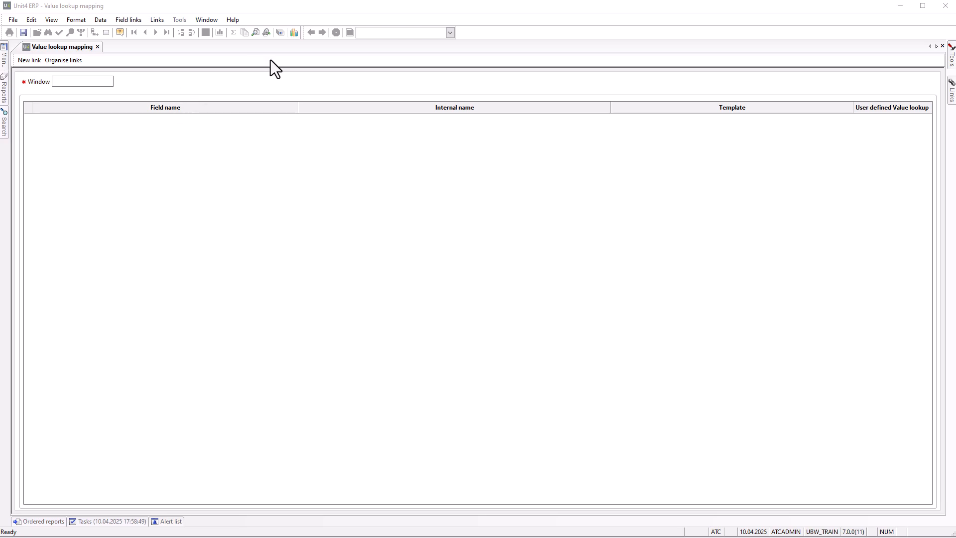
pyautogui.click(99, 45)
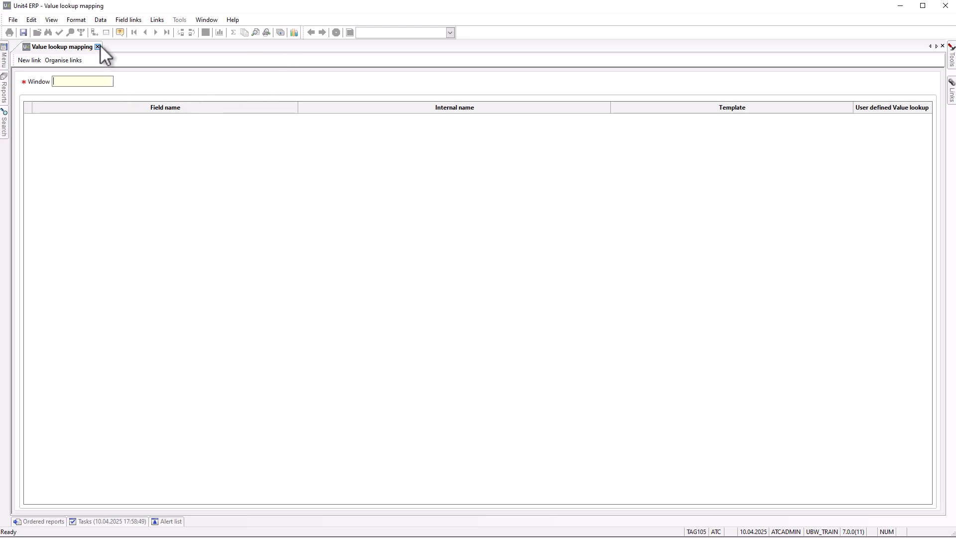
# - Open System Browser templates under Reports and filter the template list by the title "cust*"
pyautogui.moveTo(6, 51)
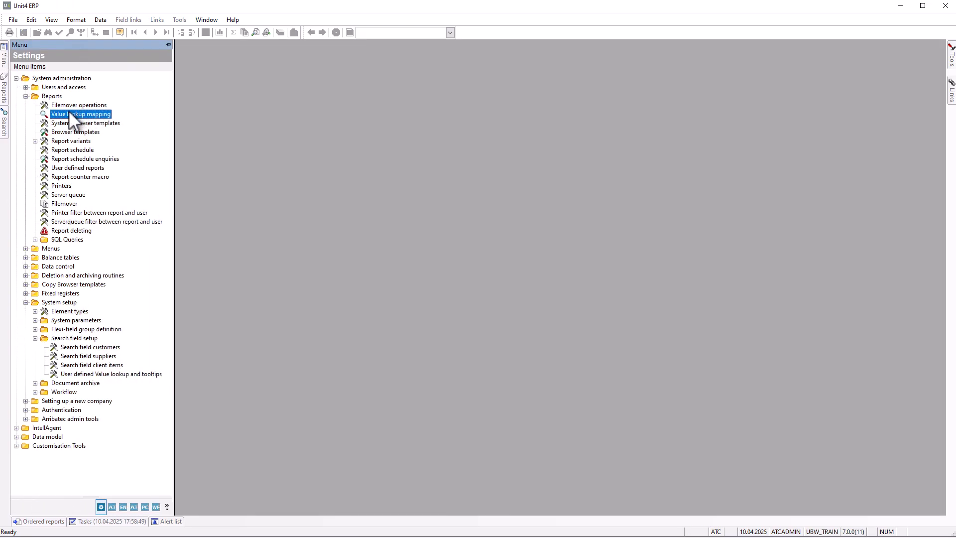
pyautogui.click(85, 123)
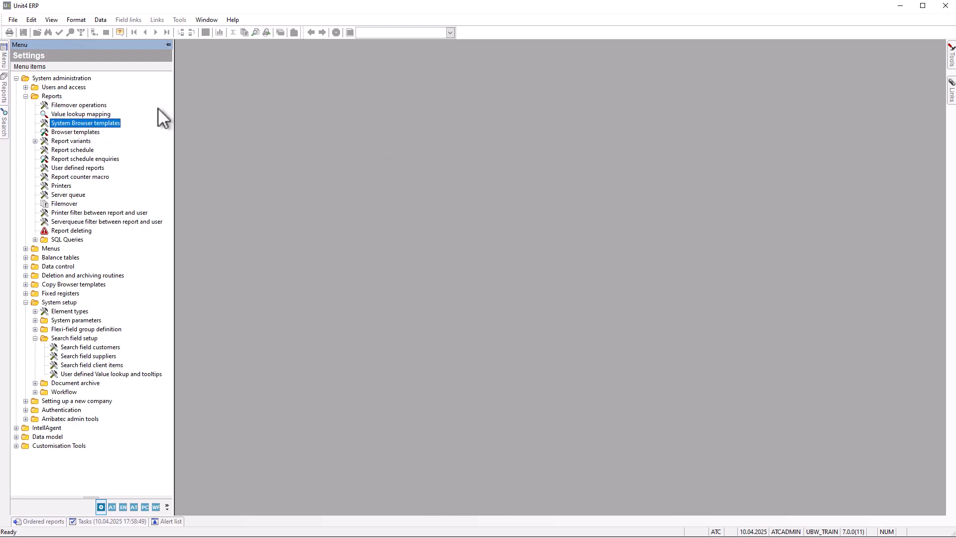
pyautogui.doubleClick(71, 123)
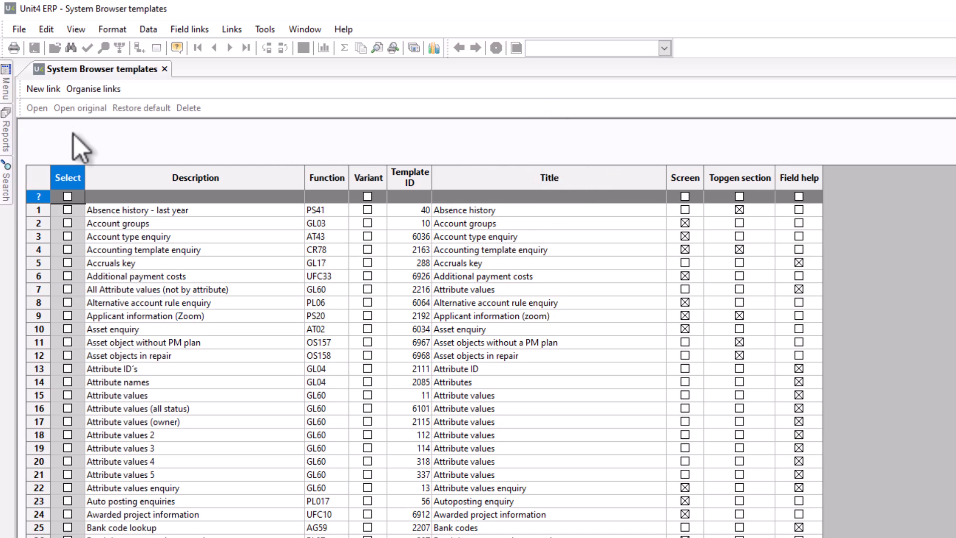
pyautogui.click(498, 196)
pyautogui.write('cust*')
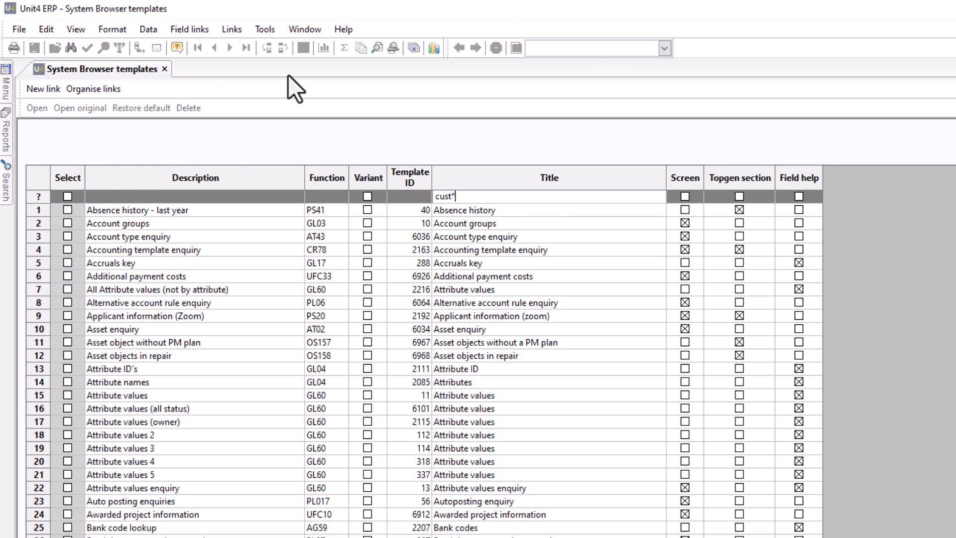
pyautogui.click(71, 47)
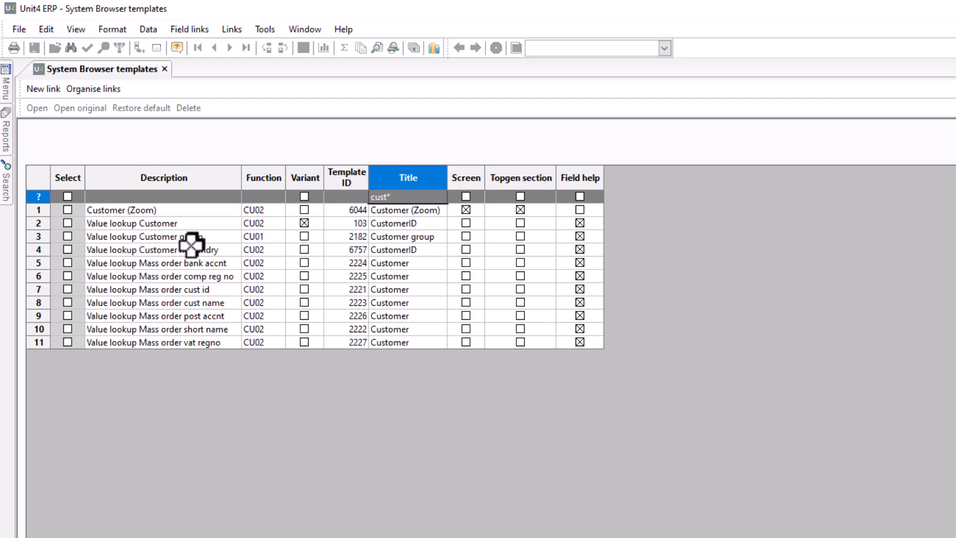
# - Check the title, template ID and variant of the Value lookup Customer template and open it
pyautogui.click(163, 223)
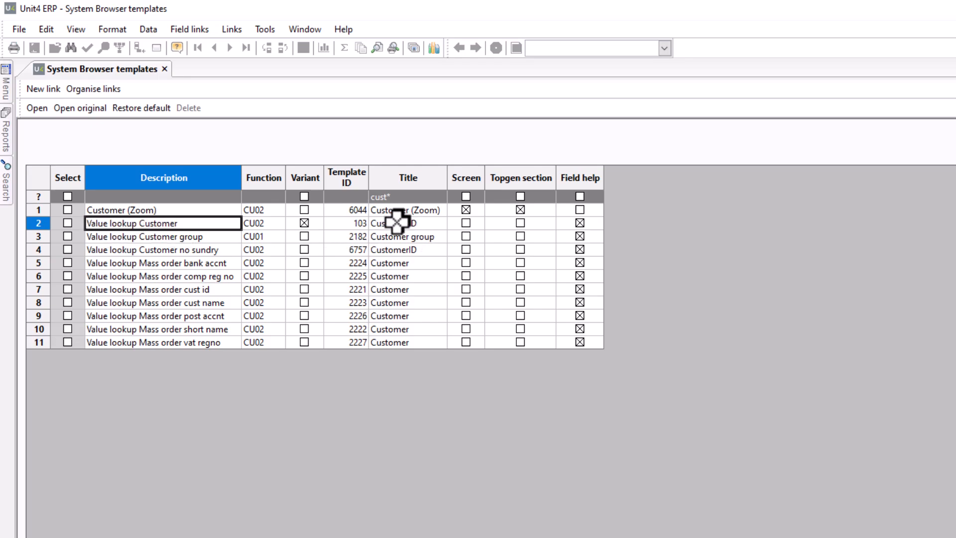
pyautogui.click(416, 222)
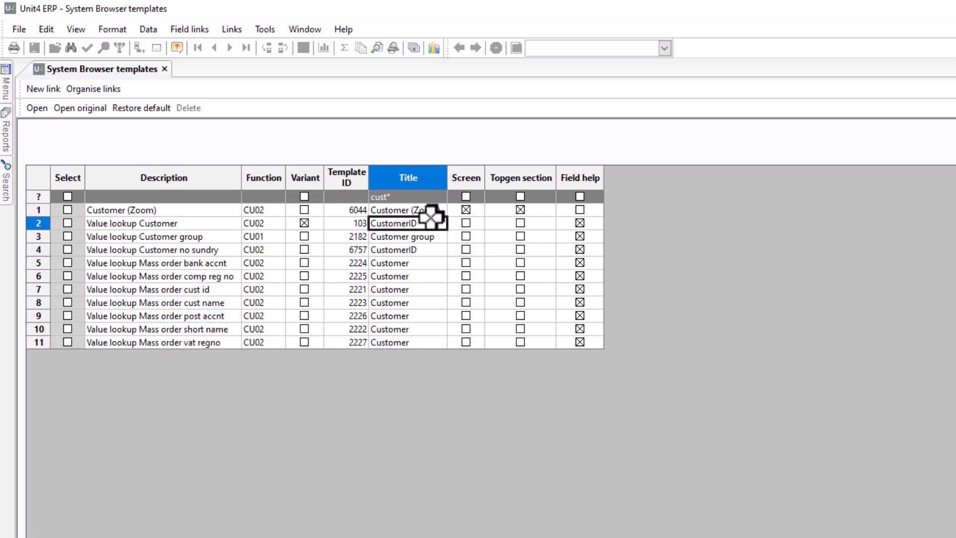
pyautogui.click(348, 222)
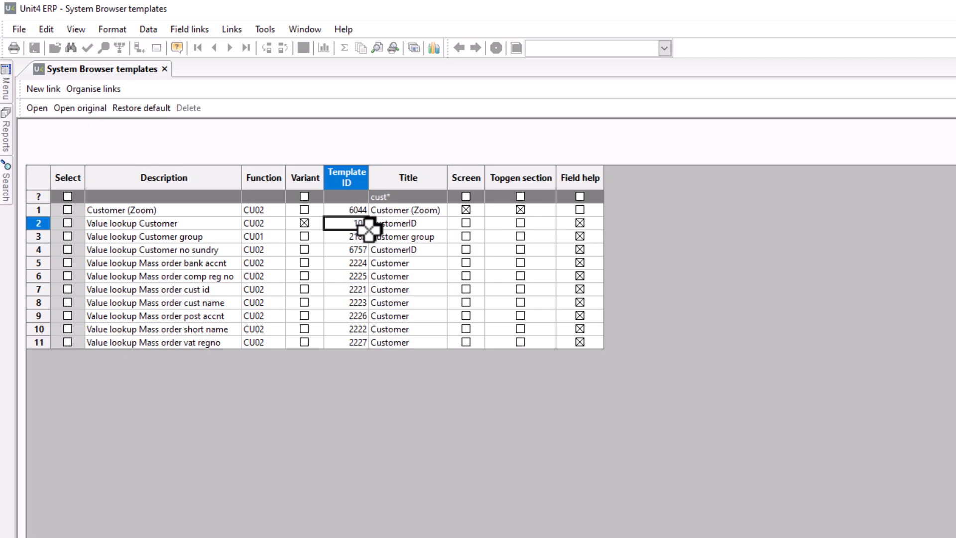
pyautogui.click(304, 222)
pyautogui.click(304, 222)
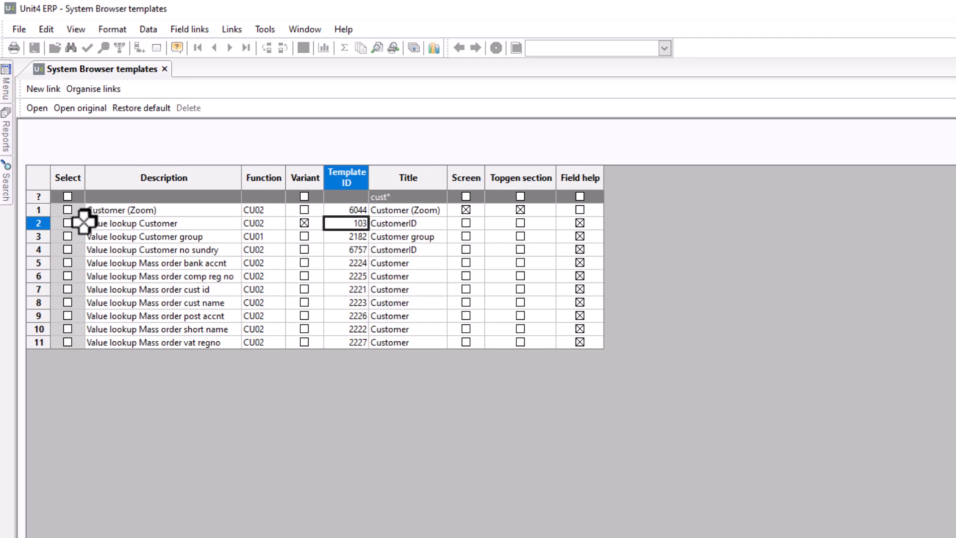
pyautogui.click(122, 224)
pyautogui.doubleClick(174, 223)
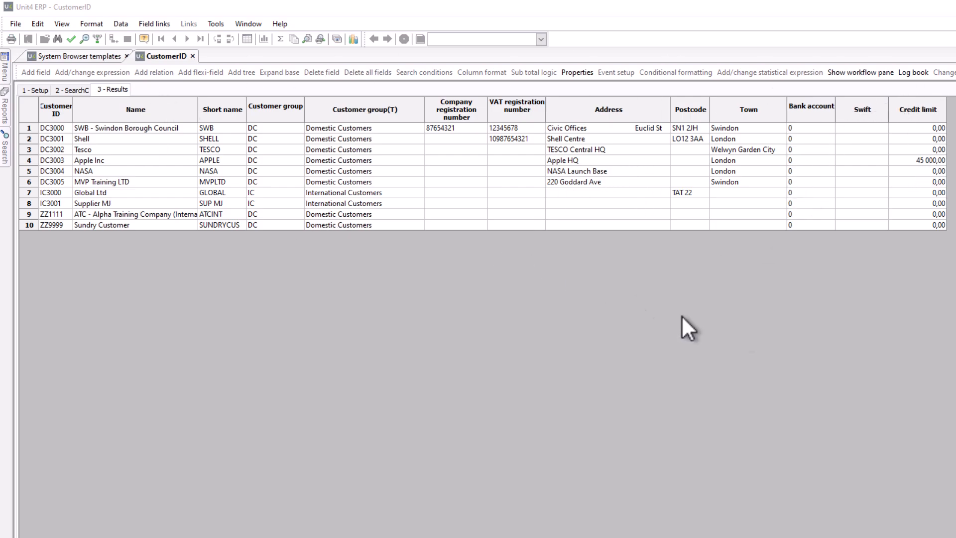
# - Delete the Bank account and Swift fields from the Value lookup Customer template's setup
pyautogui.click(37, 89)
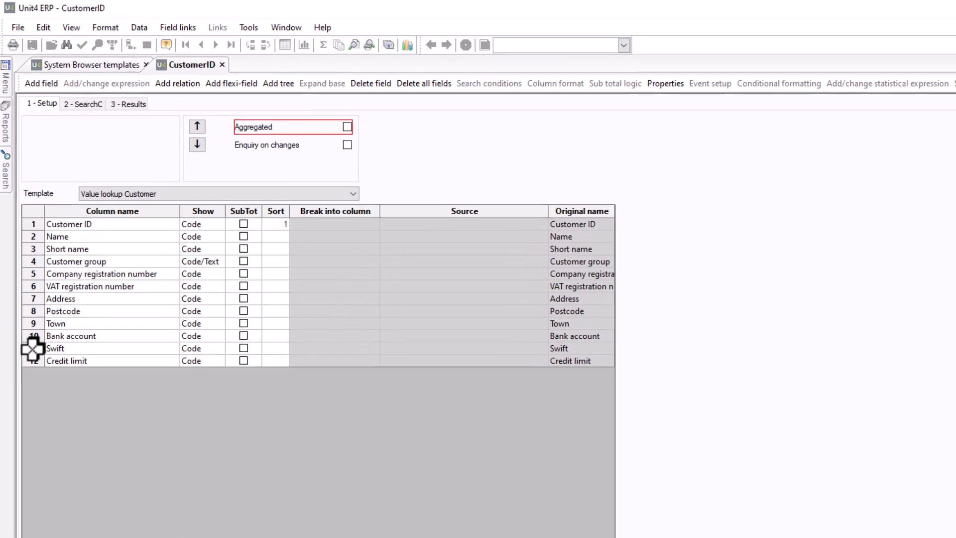
pyautogui.moveTo(33, 340); pyautogui.dragTo(31, 354)
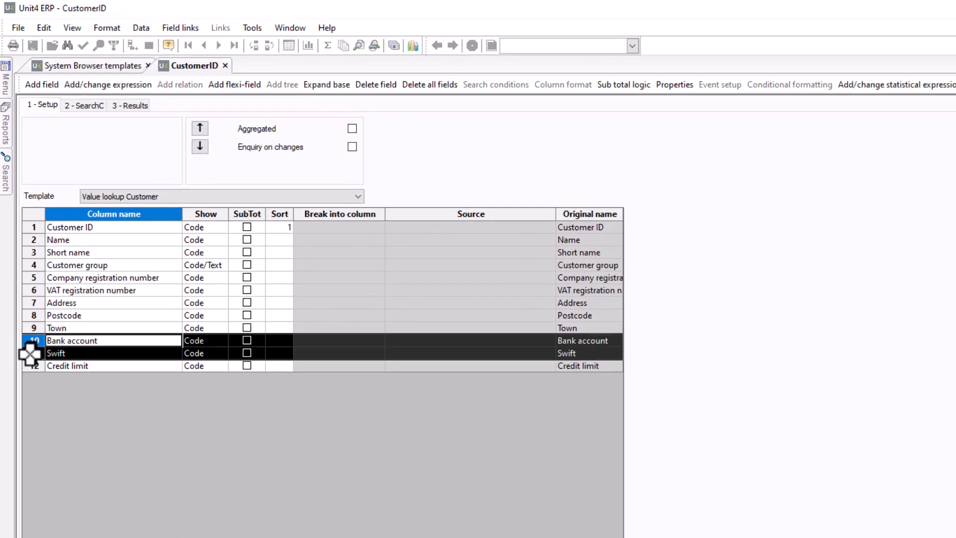
pyautogui.rightClick(34, 353)
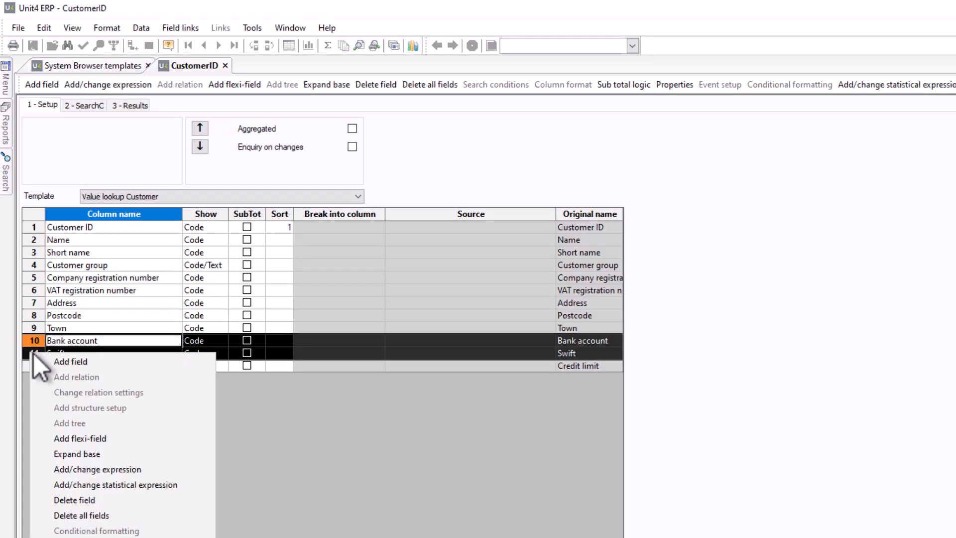
pyautogui.click(72, 502)
# - Add the Vertical relation to the template, showing only customer IDs that have a relation
pyautogui.rightClick(103, 394)
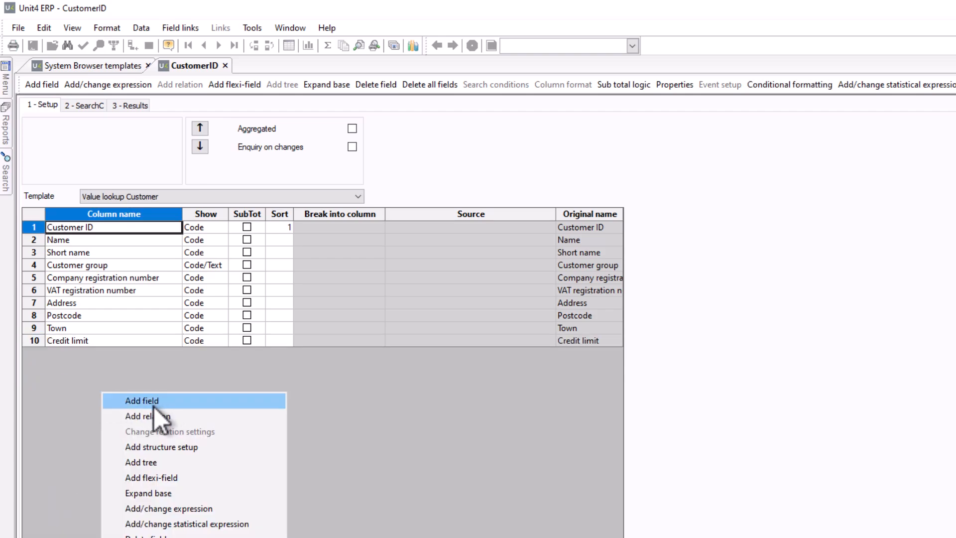
pyautogui.click(162, 416)
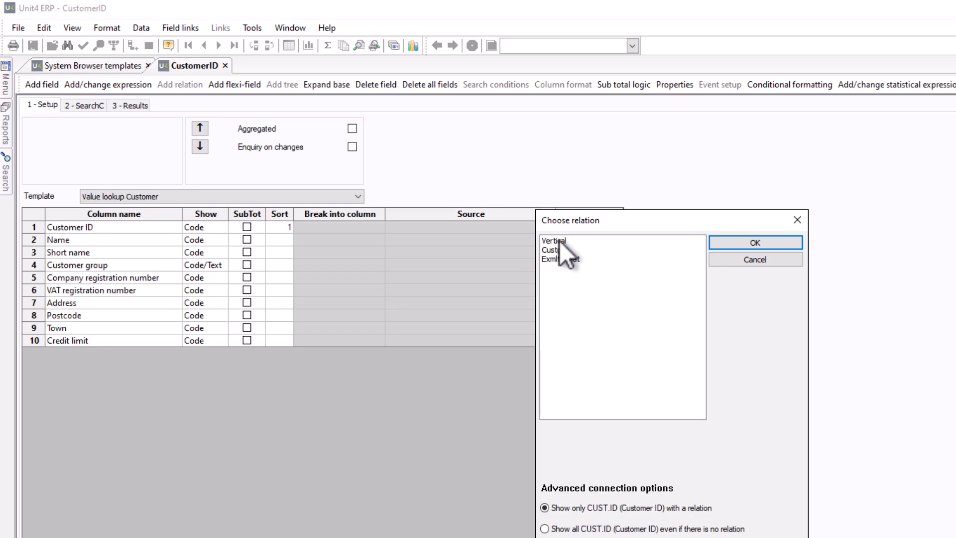
pyautogui.click(560, 241)
pyautogui.click(763, 241)
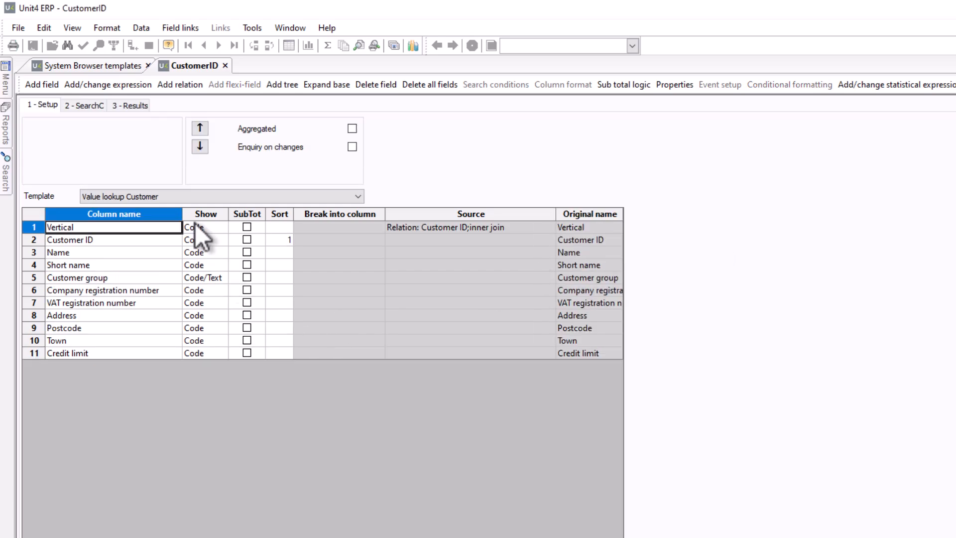
# - Move the Vertical field to the end of the column list, below Credit limit, and run the template to preview its results
pyautogui.click(33, 227)
pyautogui.click(200, 146)
pyautogui.click(200, 146)
pyautogui.click(199, 148)
pyautogui.click(199, 147)
pyautogui.click(200, 148)
pyautogui.click(200, 147)
pyautogui.click(200, 147)
pyautogui.click(199, 147)
pyautogui.click(199, 147)
pyautogui.click(199, 147)
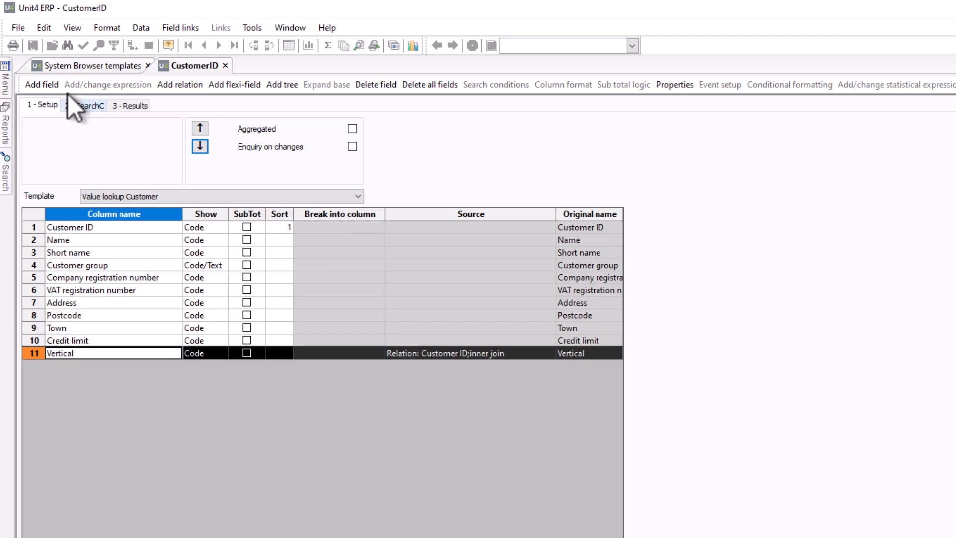
pyautogui.click(68, 45)
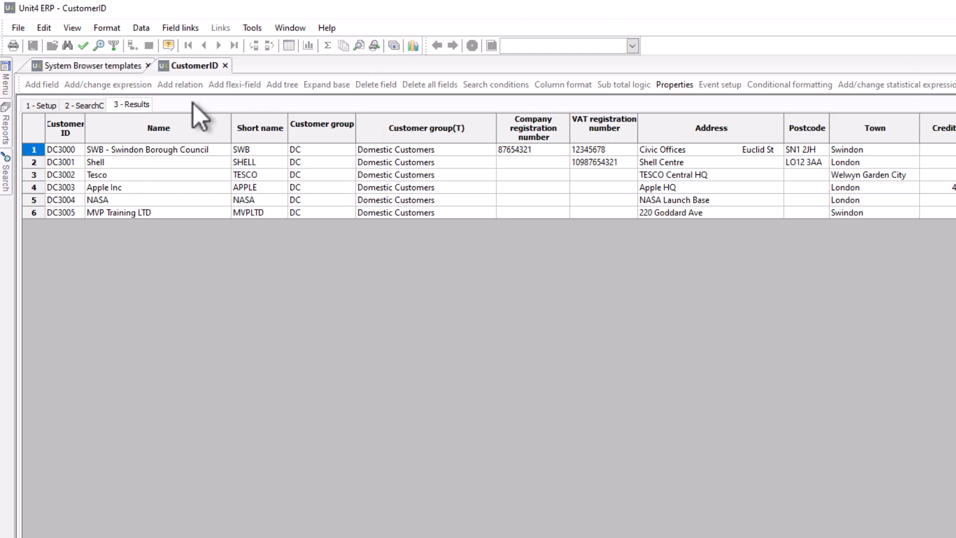
pyautogui.click(38, 105)
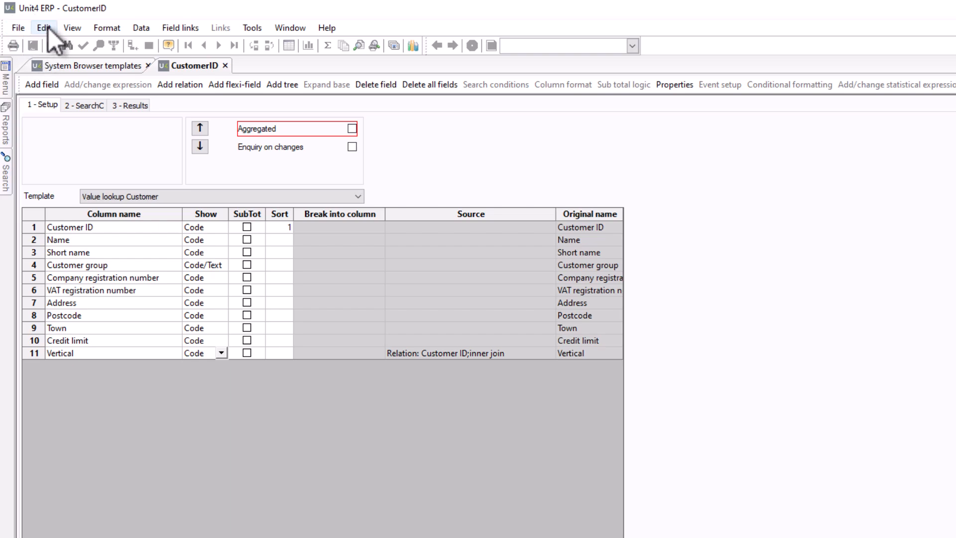
# - Save the template as a System Browser Template variant, overwriting the existing Value lookup Customer variant, and close it
pyautogui.click(21, 28)
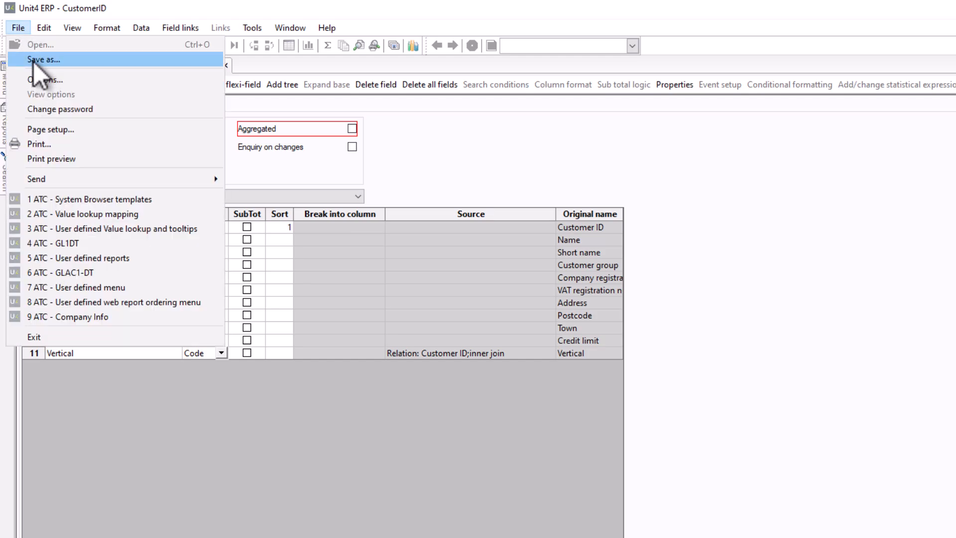
pyautogui.click(34, 61)
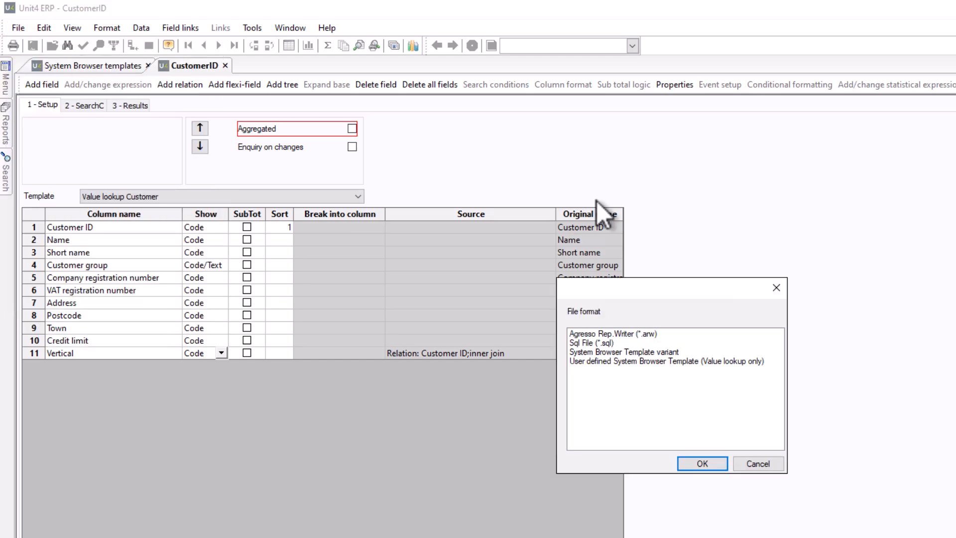
pyautogui.click(604, 353)
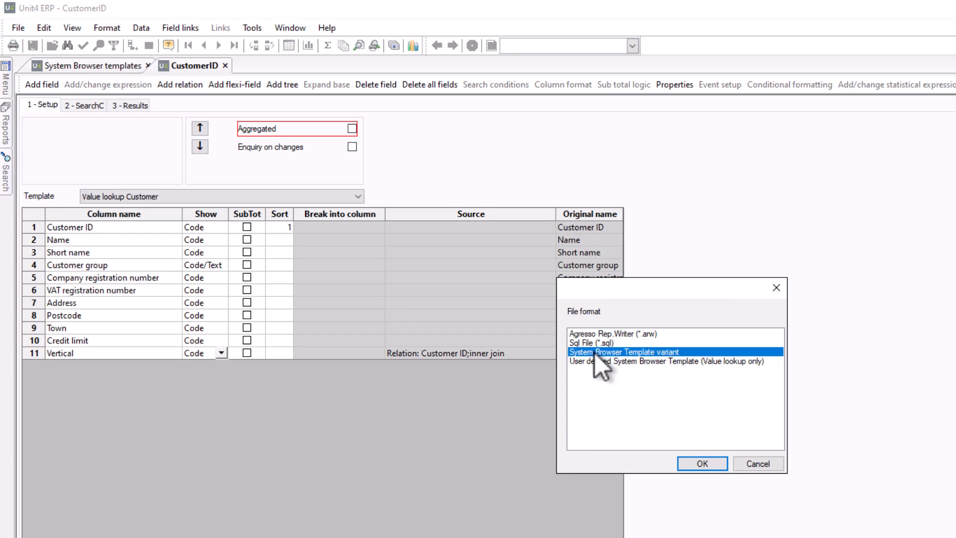
pyautogui.click(717, 463)
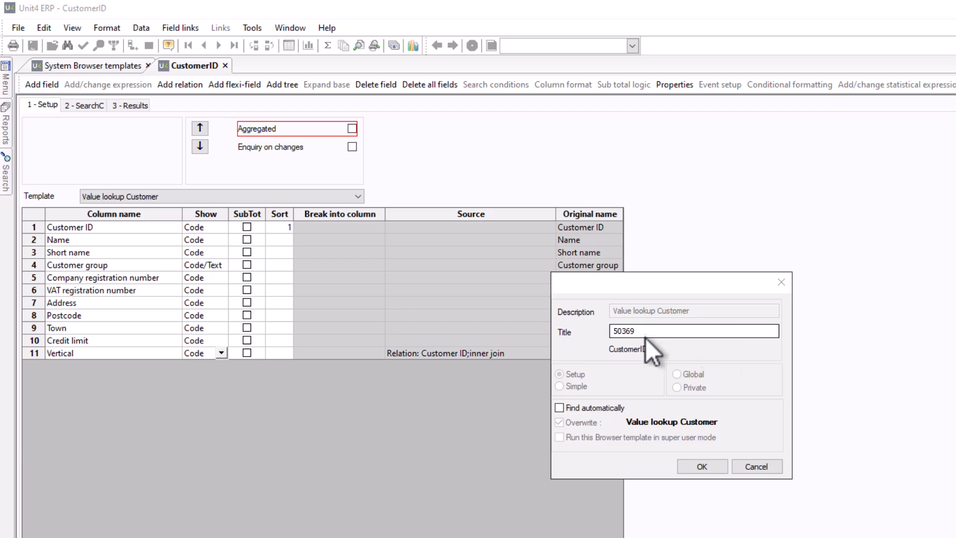
pyautogui.click(698, 464)
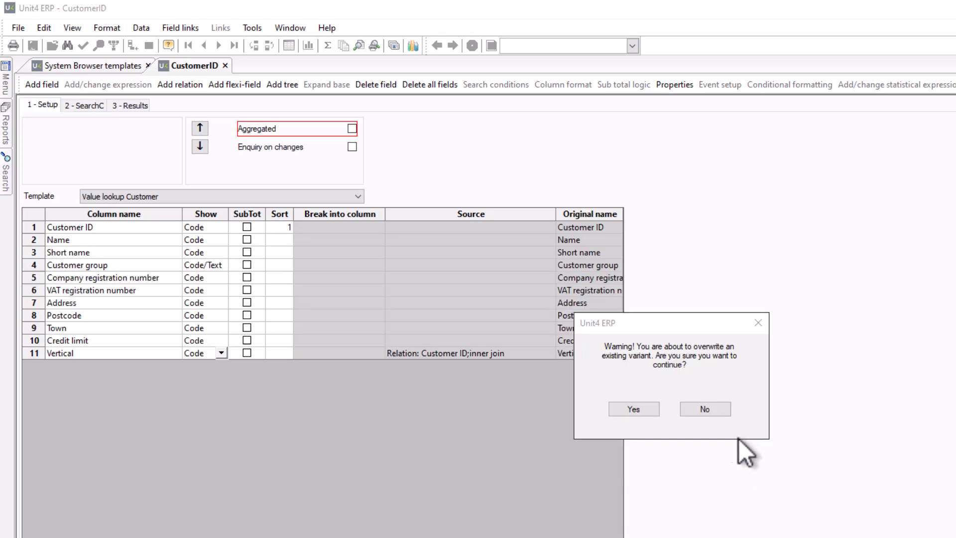
pyautogui.click(634, 409)
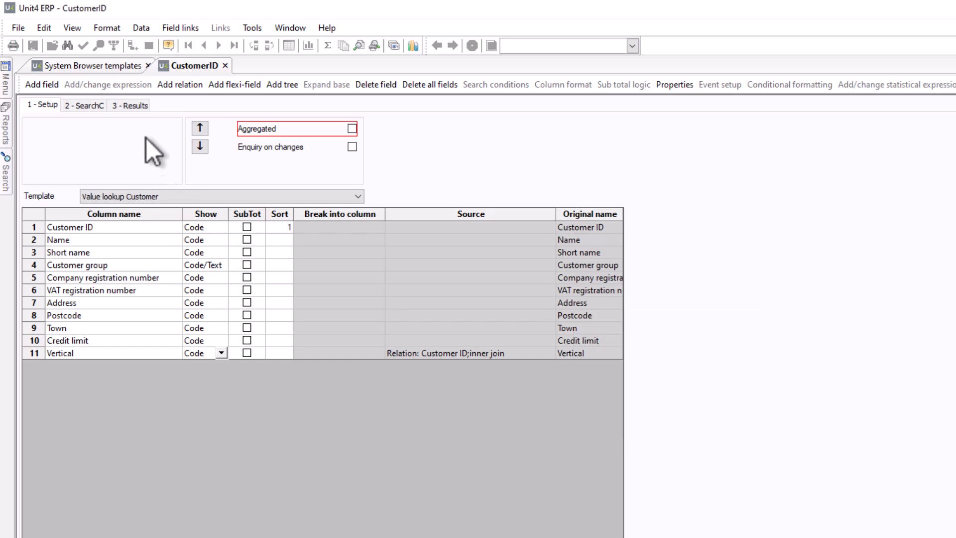
pyautogui.click(225, 66)
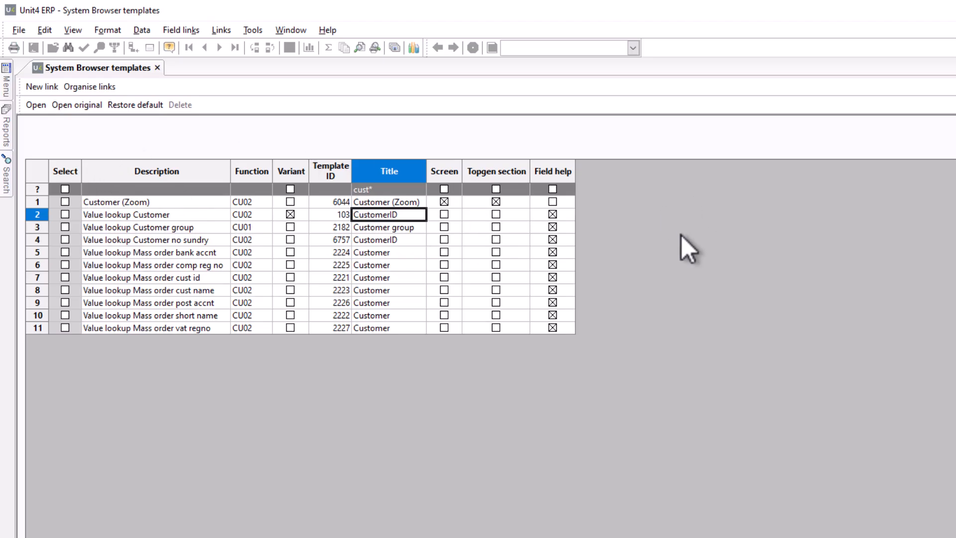
# - Switch to the Customer screen in the web client, reopen the Lookup field's Value lookup and run an unfiltered search to check the columns
pyautogui.hotkey('alt', 'Tab')
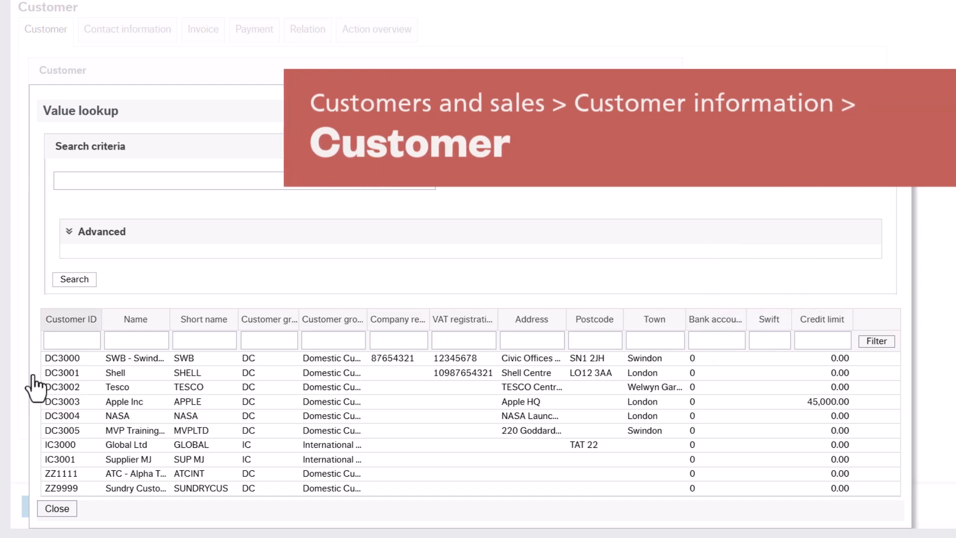
pyautogui.click(54, 509)
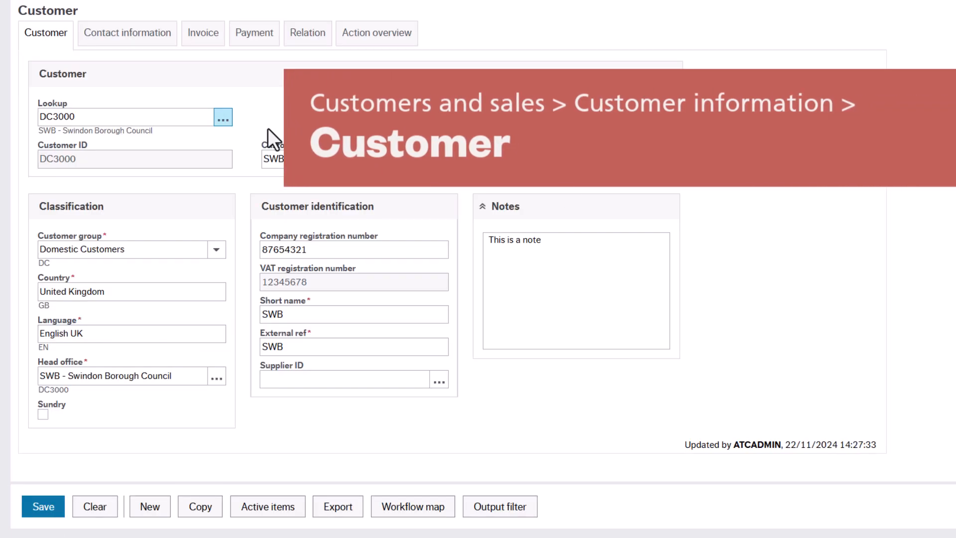
pyautogui.click(223, 119)
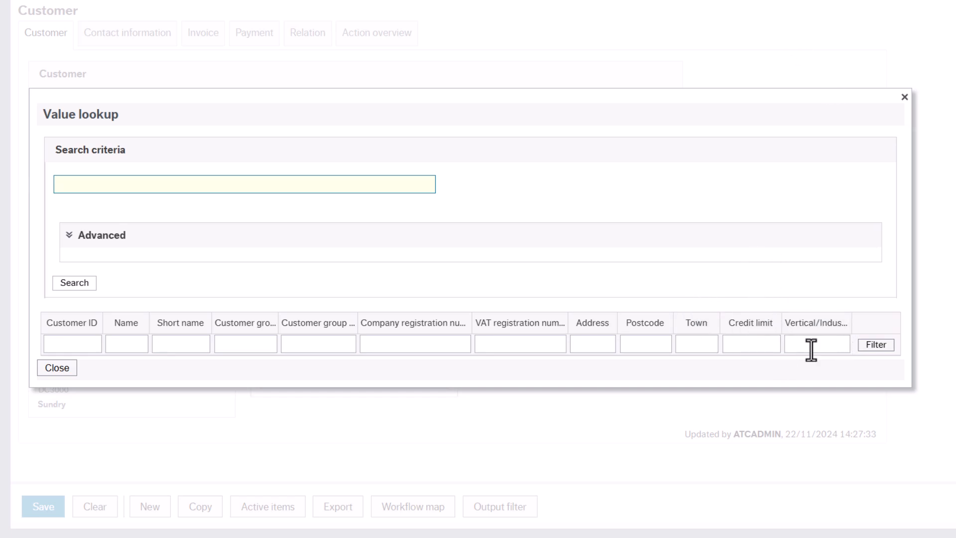
pyautogui.click(76, 285)
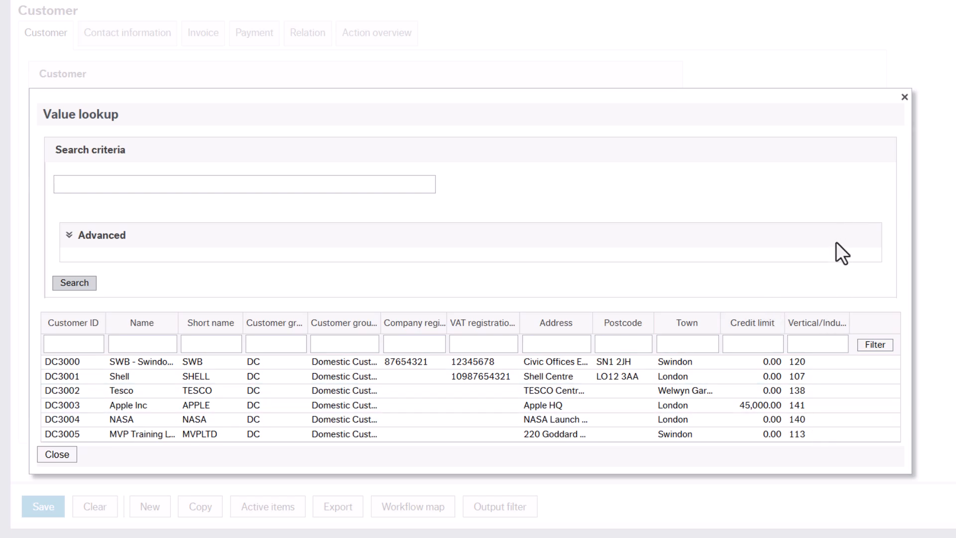
pyautogui.click(57, 455)
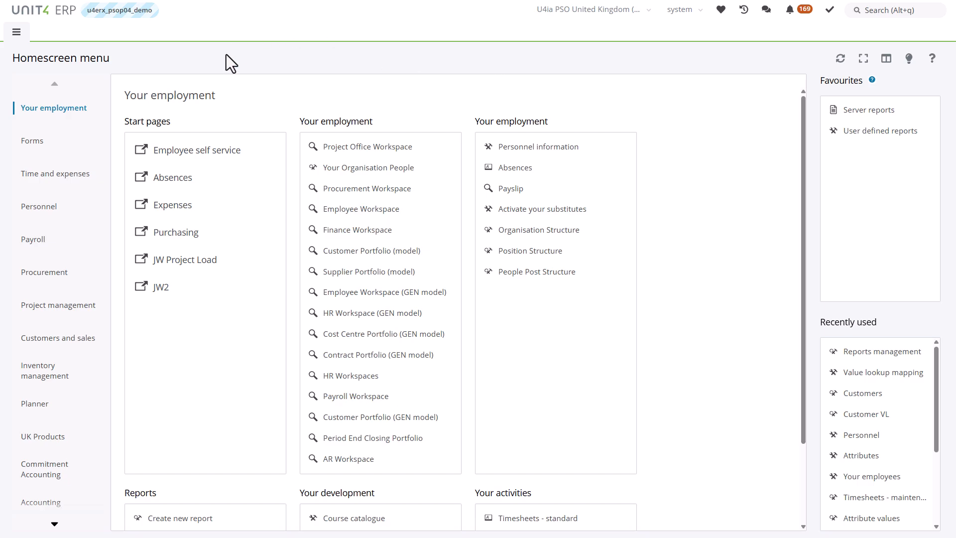
# - Open Customers under Customers and sales > Customer information and inspect the columns in its Lookup field's Value lookup
pyautogui.click(48, 346)
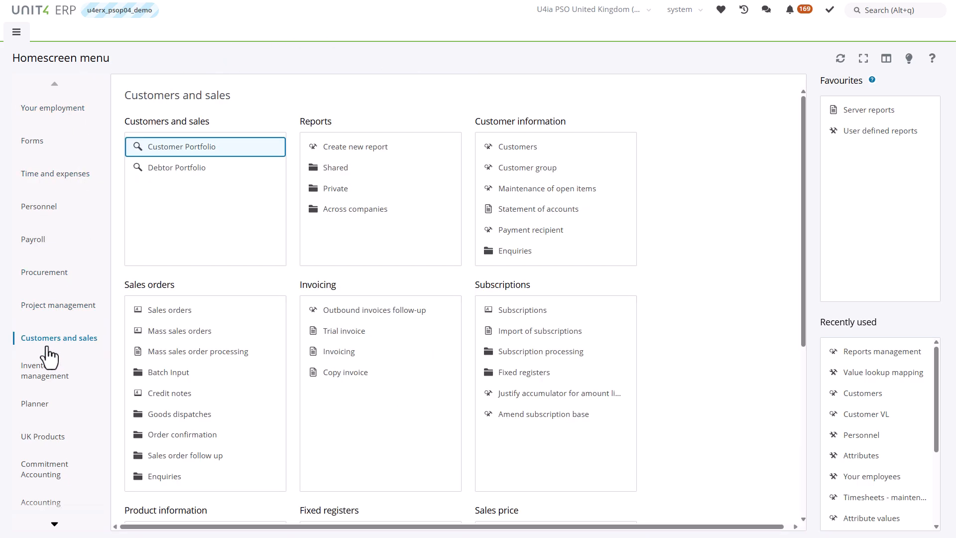
pyautogui.click(493, 147)
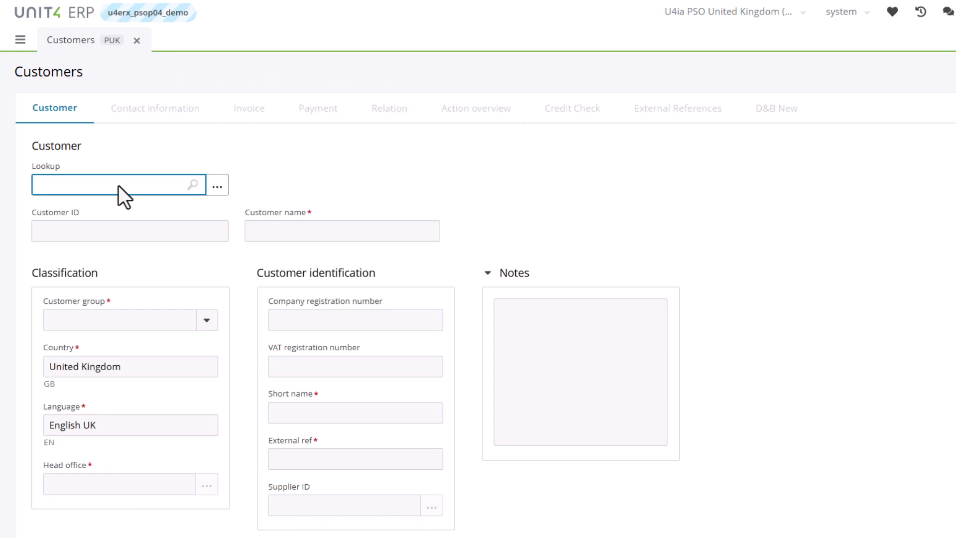
pyautogui.click(218, 188)
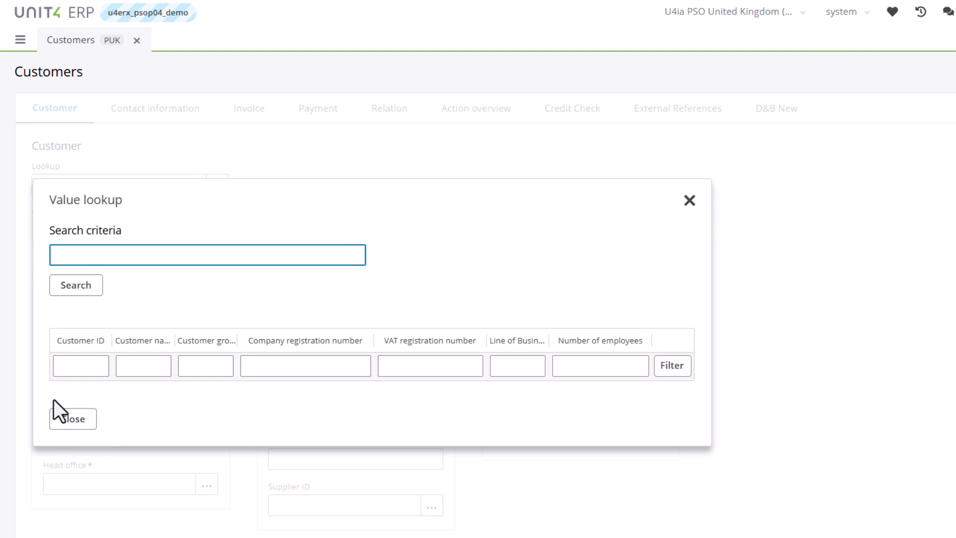
pyautogui.click(87, 425)
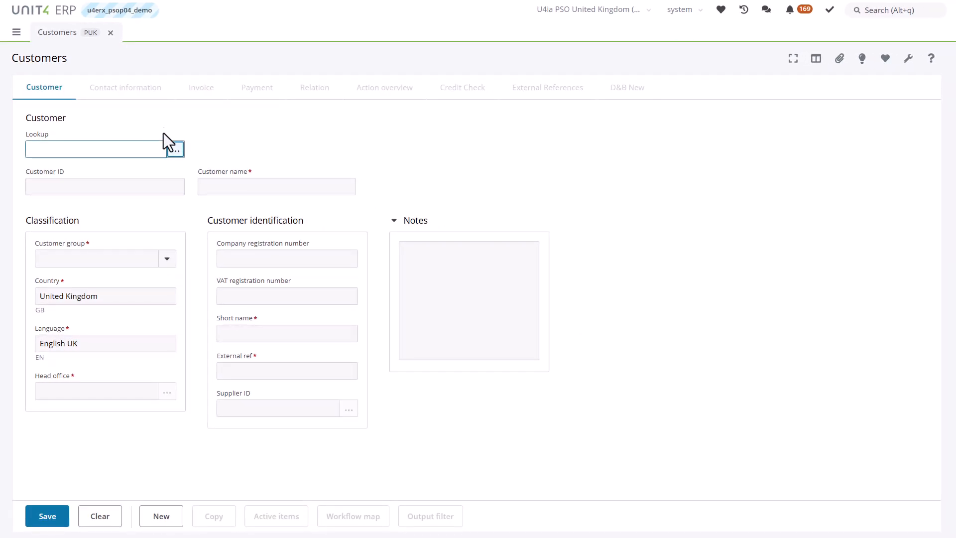
# - Open Value lookup mapping from System administration > System setup > Value lookup
pyautogui.click(17, 33)
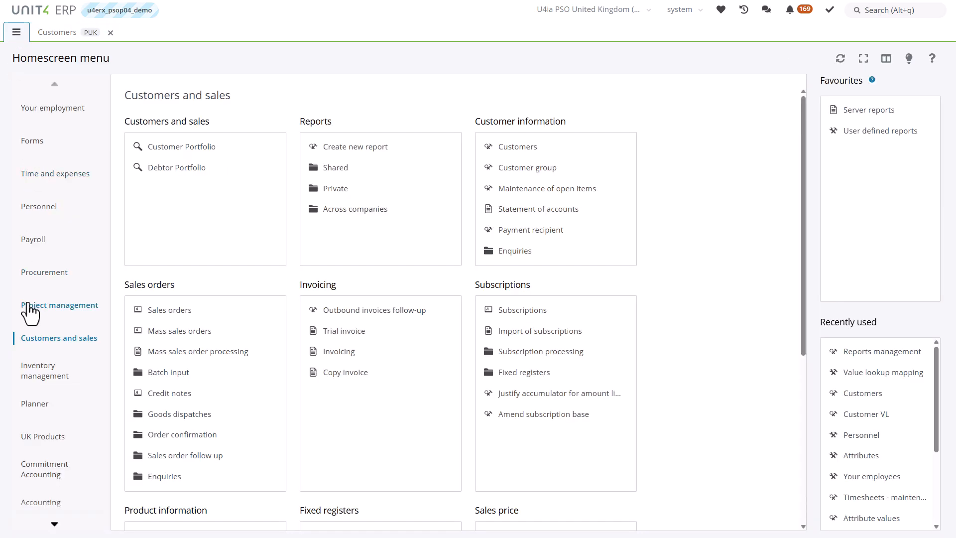
pyautogui.scroll(-3, 49, 443)
pyautogui.scroll(-6, 115, 487)
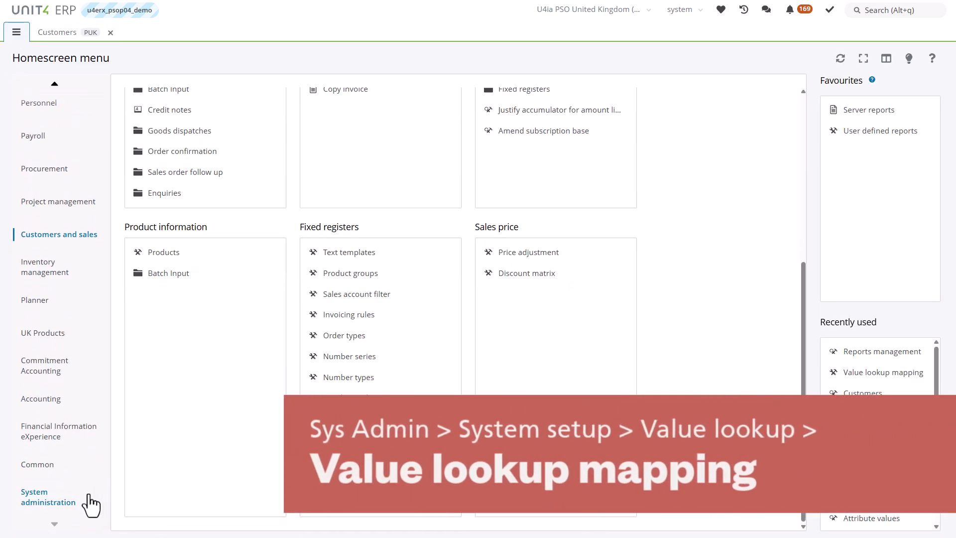
pyautogui.click(94, 503)
pyautogui.scroll(-3, 349, 294)
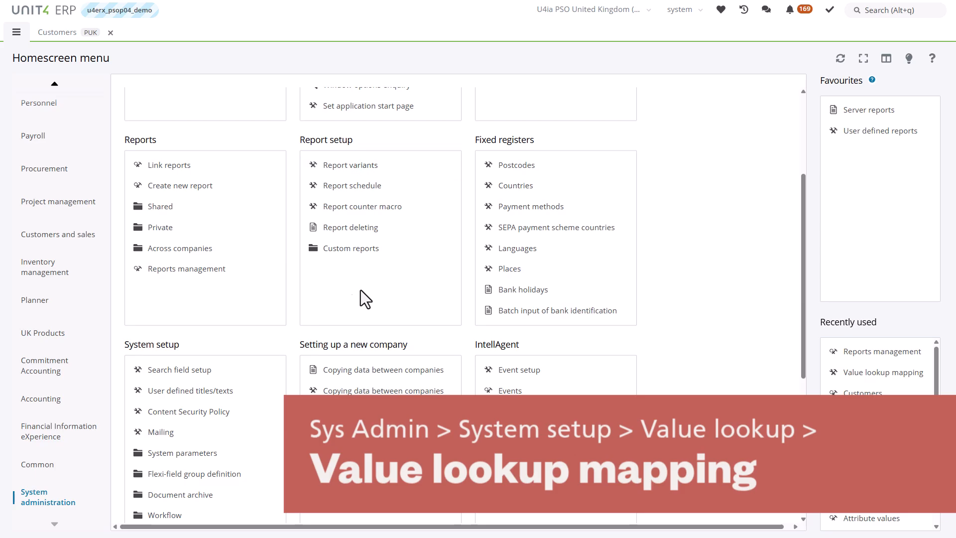
pyautogui.scroll(-3, 306, 306)
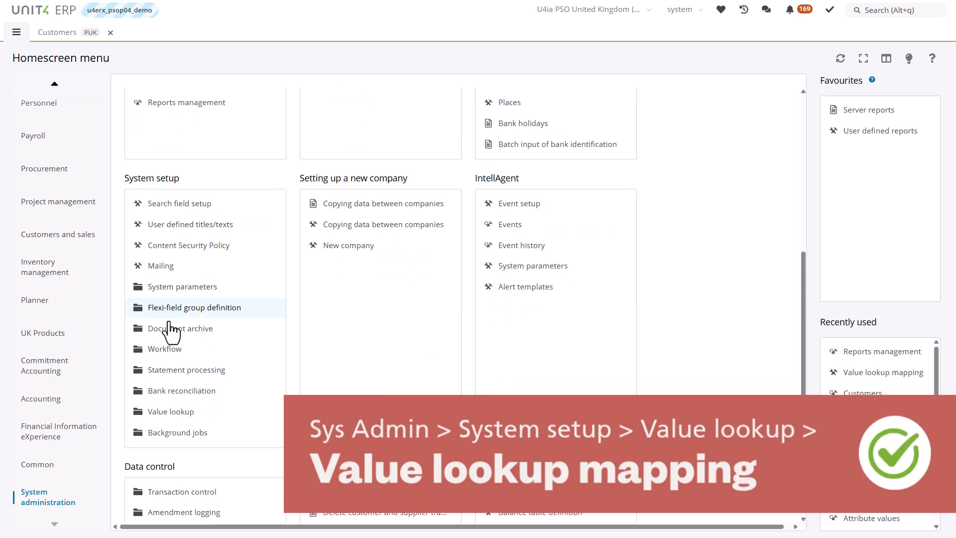
pyautogui.click(164, 411)
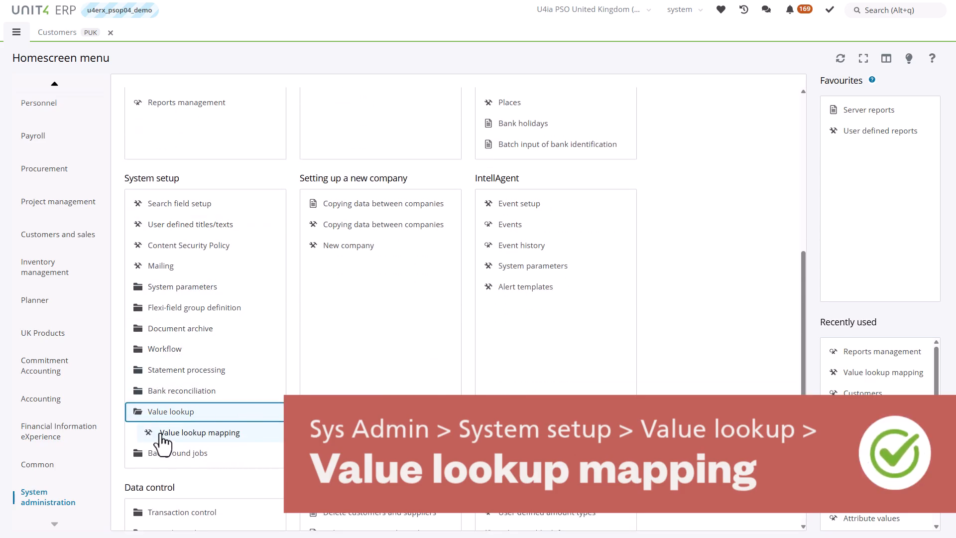
pyautogui.click(206, 434)
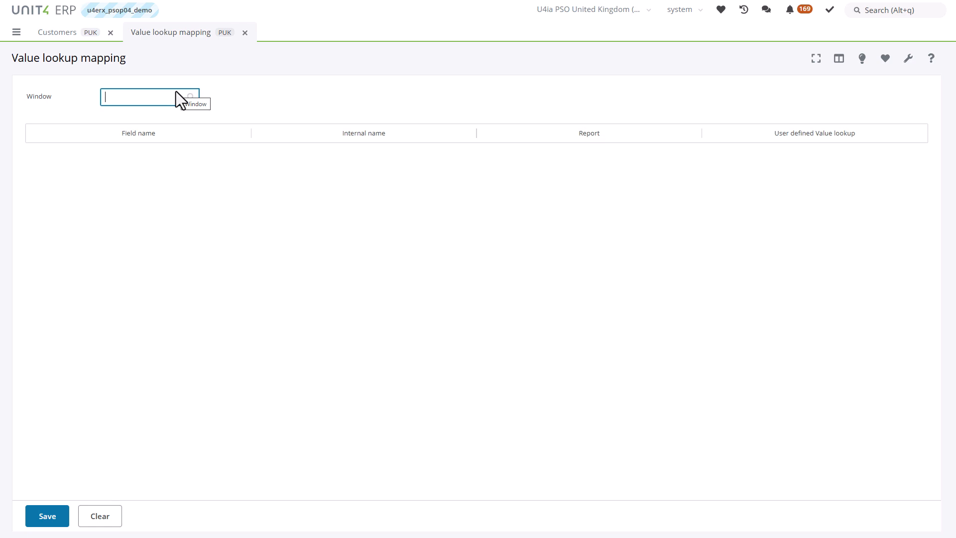
# - Load the field mappings for the Customers window, TCU002
pyautogui.write('cus')
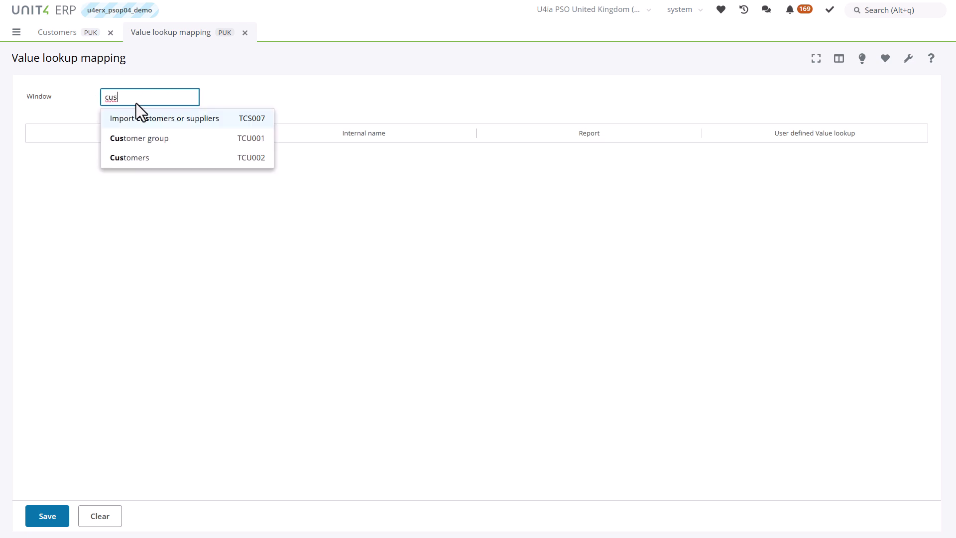
pyautogui.click(139, 159)
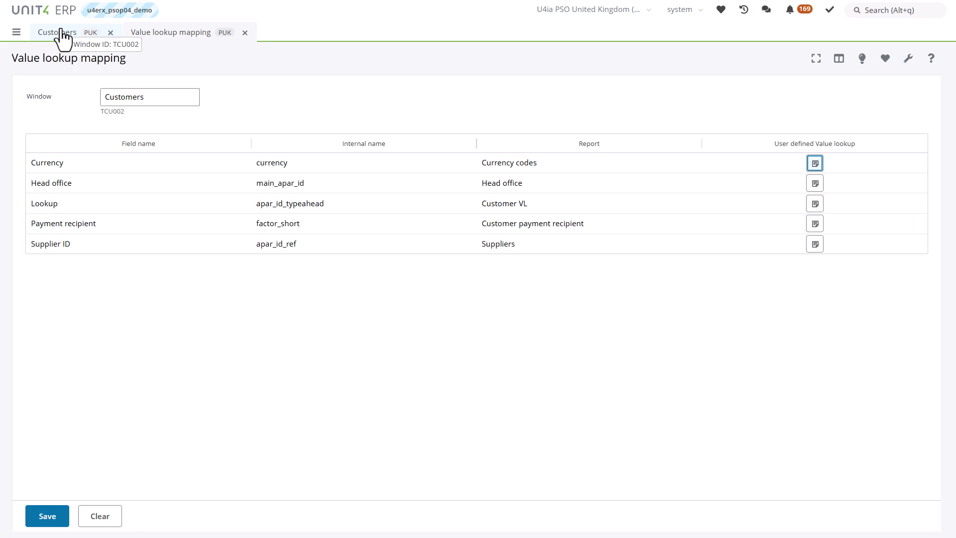
pyautogui.click(258, 97)
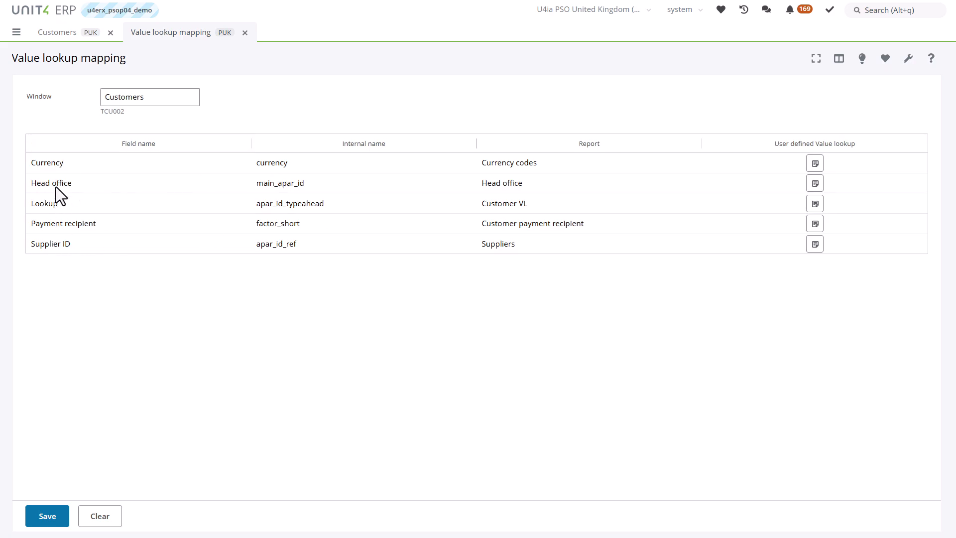
# - Load a customer by its ID in the Customers screen and examine the lookup fields in its Invoice and Payment details
pyautogui.click(50, 33)
pyautogui.click(99, 151)
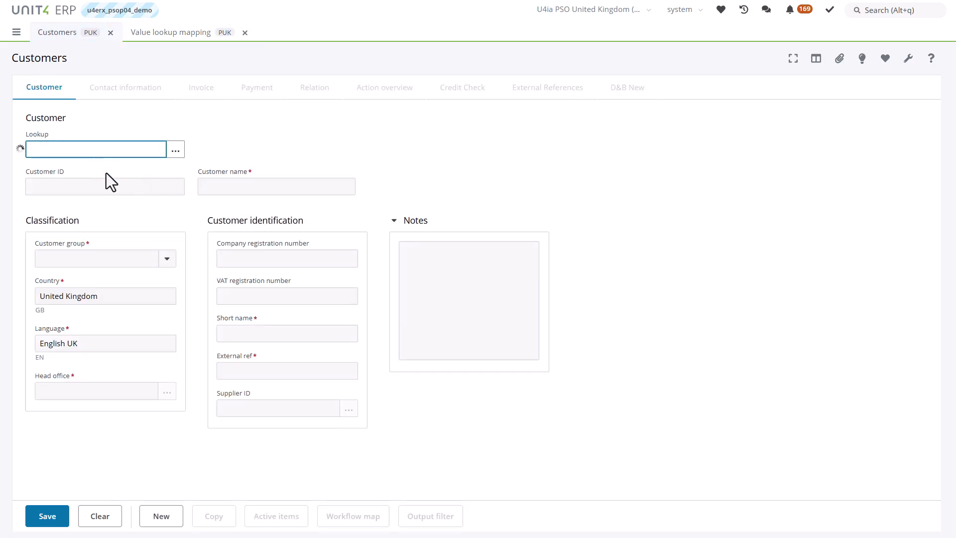
pyautogui.write('1000')
pyautogui.press('Tab')
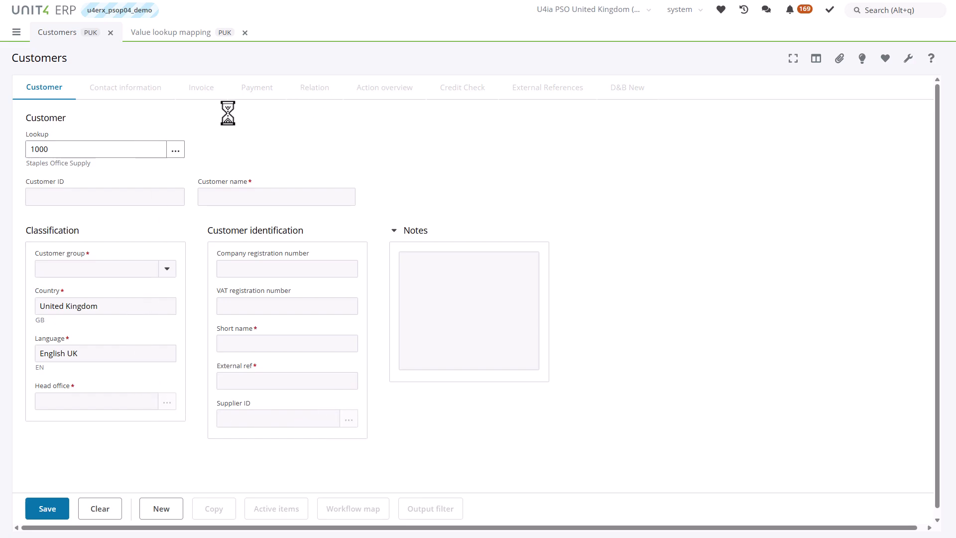
pyautogui.click(201, 89)
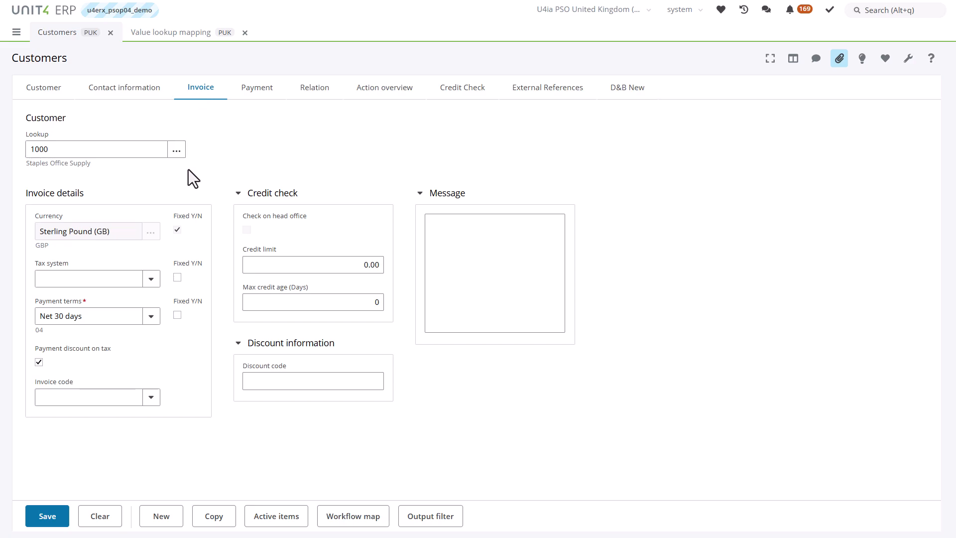
pyautogui.click(255, 92)
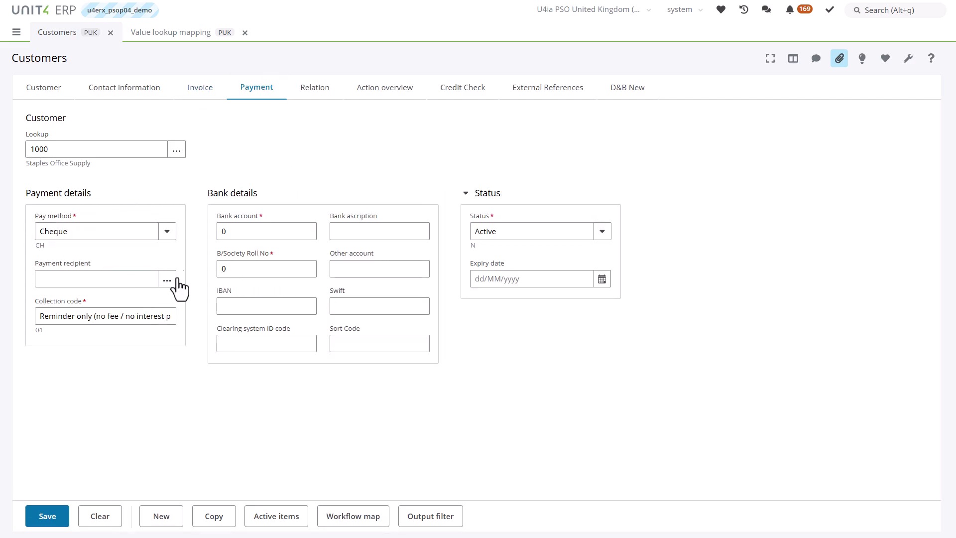
# - Delete the user defined Customer VL report from the Lookup field's mapping in Value lookup mapping and accept the change
pyautogui.click(166, 39)
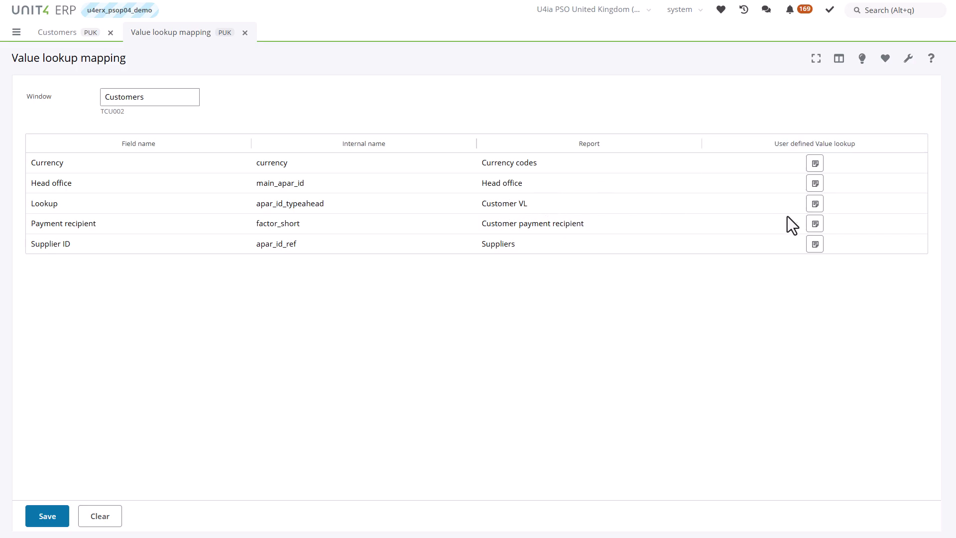
pyautogui.click(815, 204)
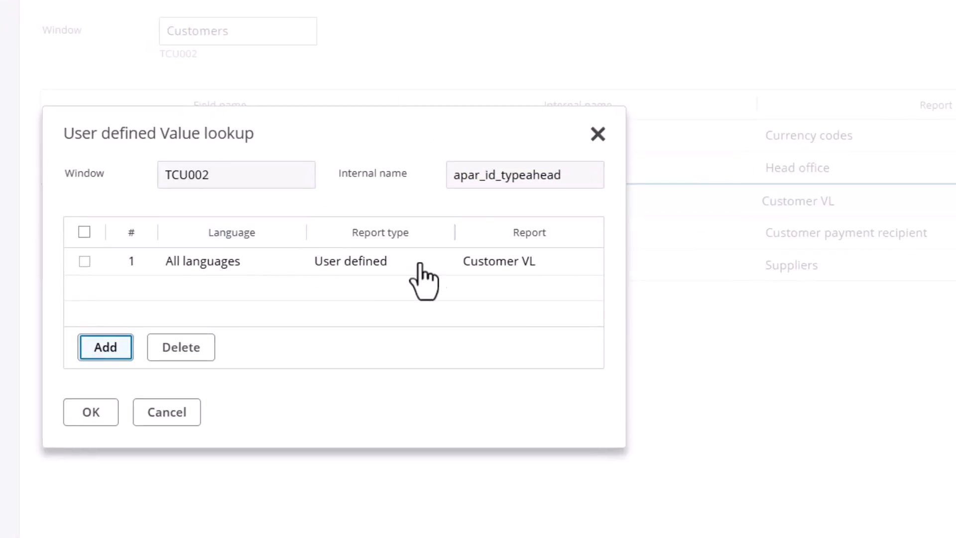
pyautogui.click(85, 261)
pyautogui.click(181, 349)
pyautogui.click(91, 413)
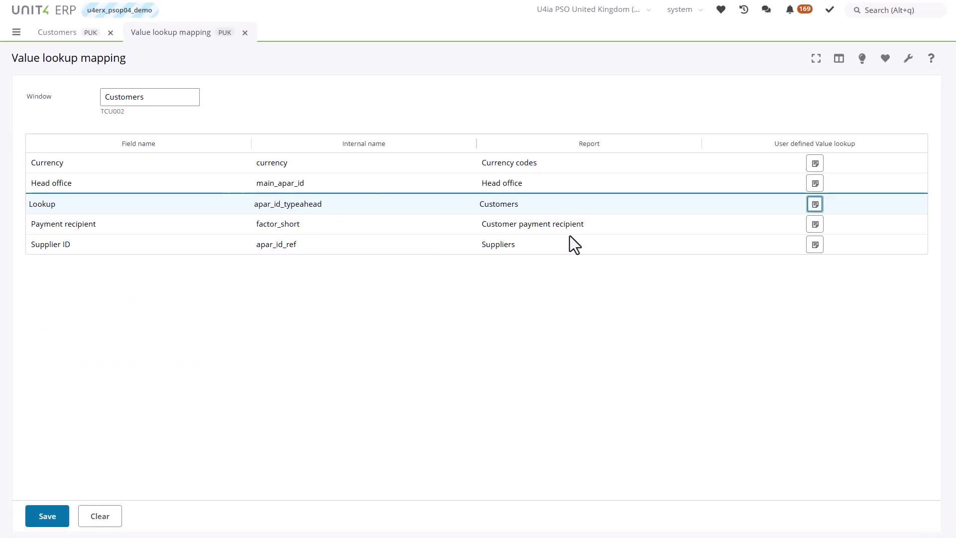
# - Save the changed Value lookup mapping and check the columns of the Lookup field's value lookup in the Customers screen
pyautogui.click(59, 514)
pyautogui.click(440, 339)
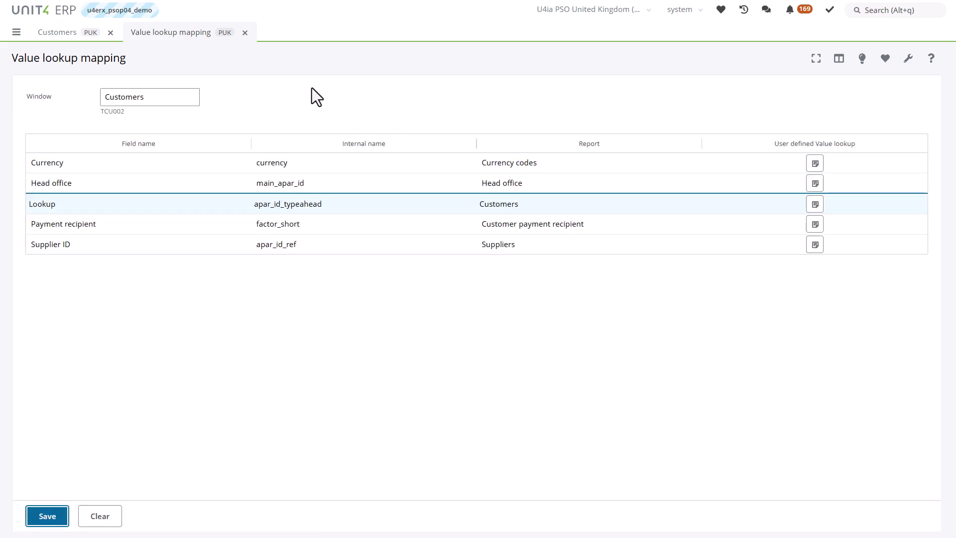
pyautogui.click(53, 31)
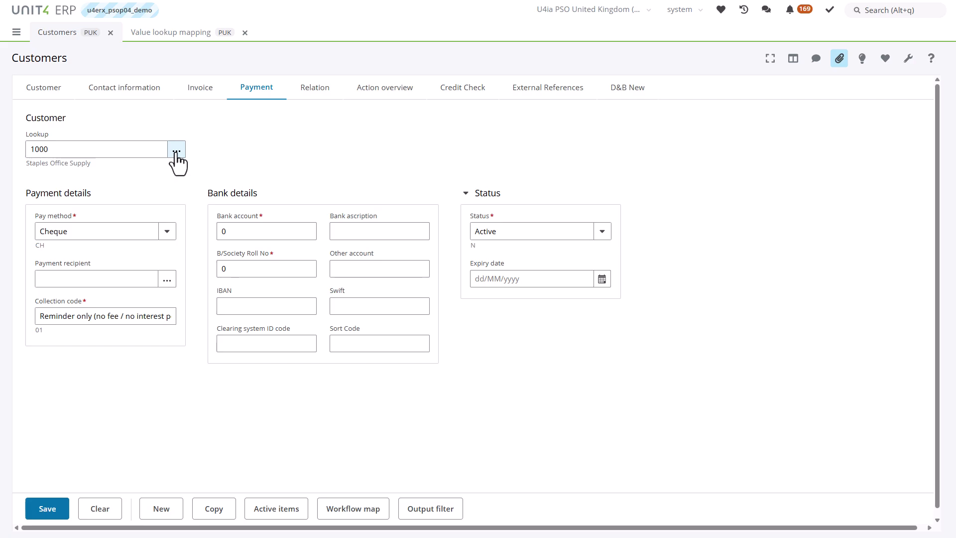
pyautogui.click(176, 151)
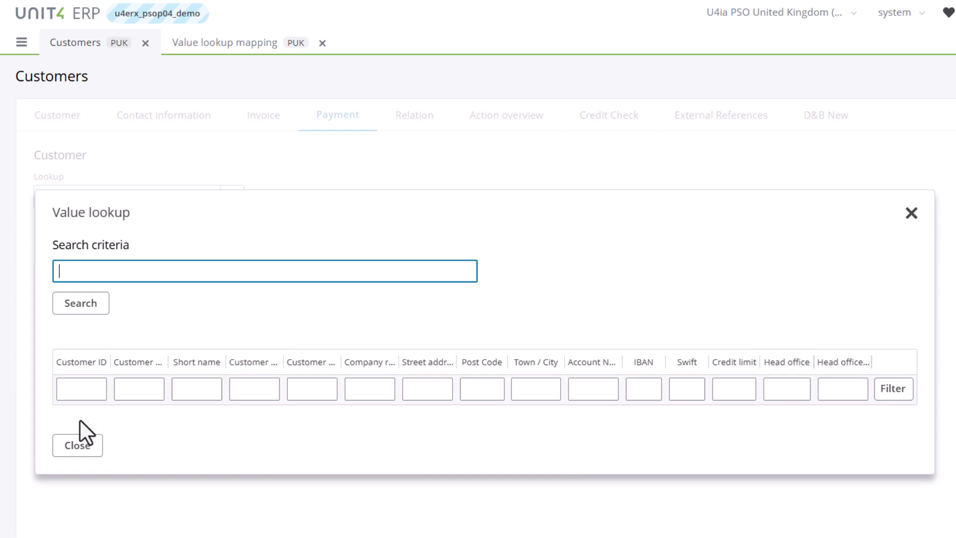
pyautogui.click(79, 444)
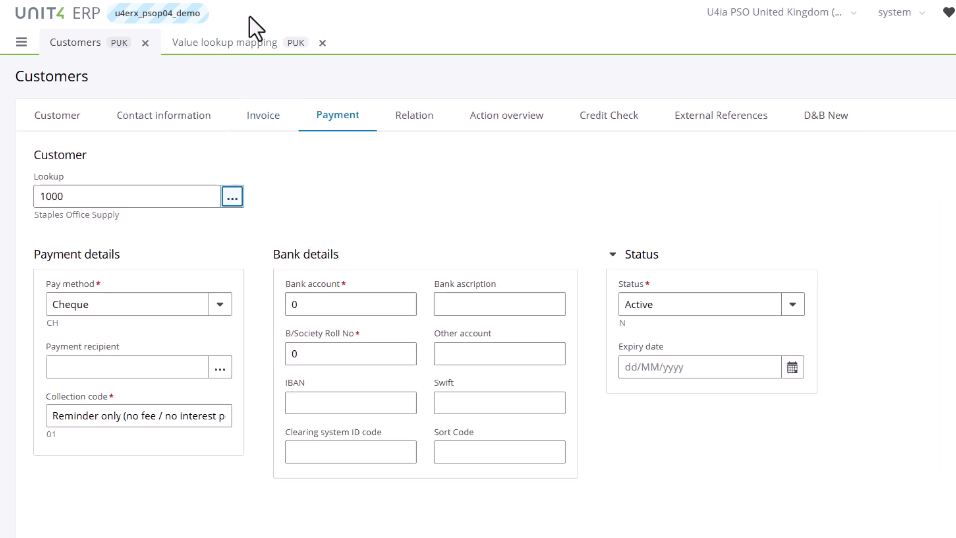
# - Add a user defined Value lookup row for the Lookup field in Value lookup mapping, with All languages as its language
pyautogui.click(213, 44)
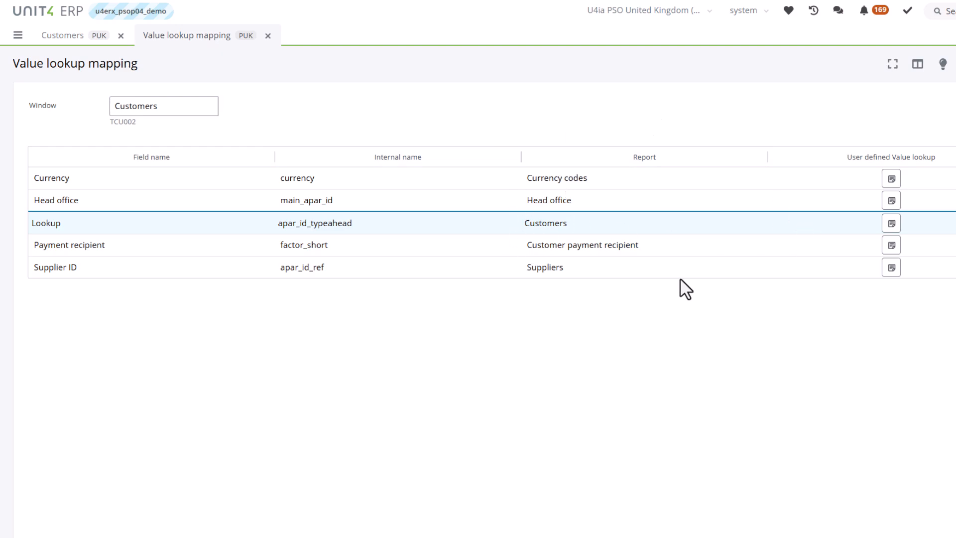
pyautogui.click(891, 225)
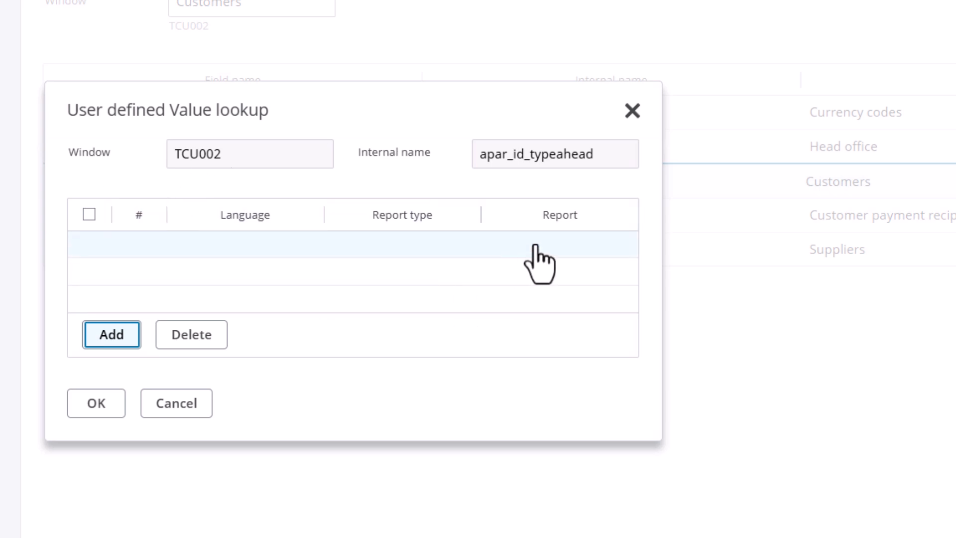
pyautogui.click(231, 244)
pyautogui.click(288, 253)
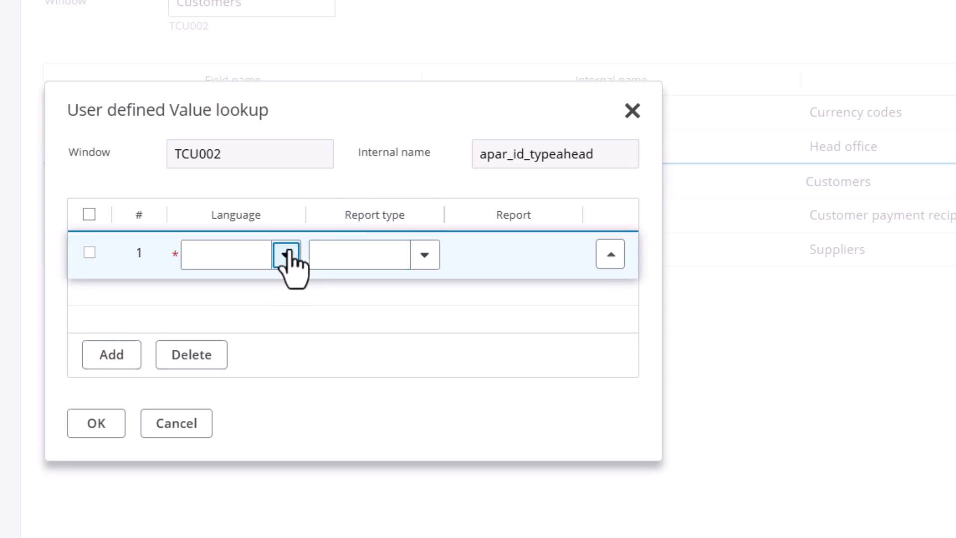
pyautogui.click(246, 291)
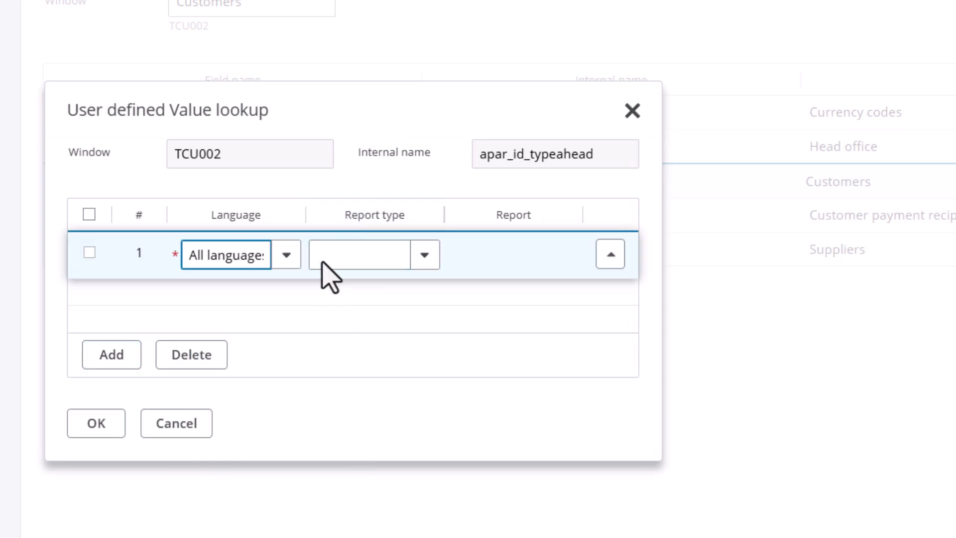
# - Set the new row's report type to System and its report to Customers, ID 103
pyautogui.click(422, 263)
pyautogui.click(422, 258)
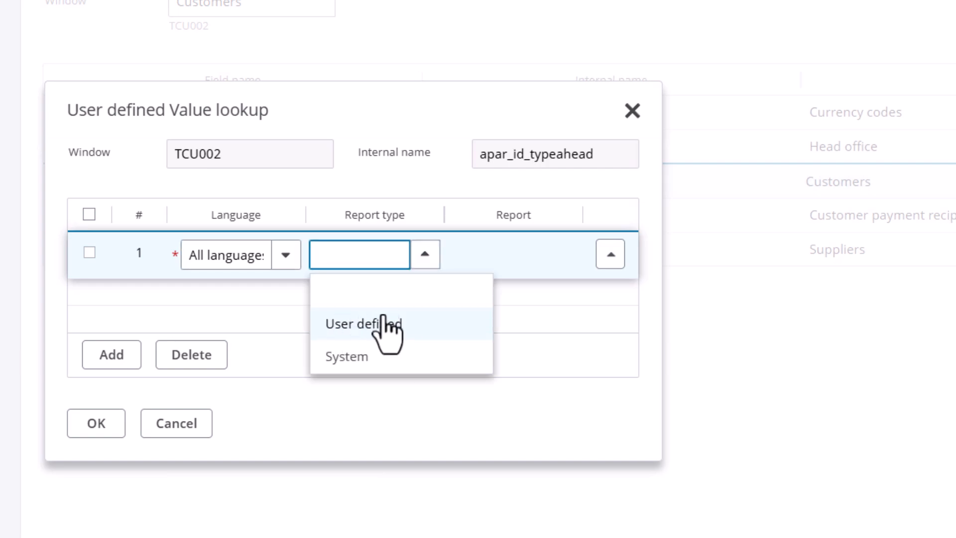
pyautogui.click(352, 357)
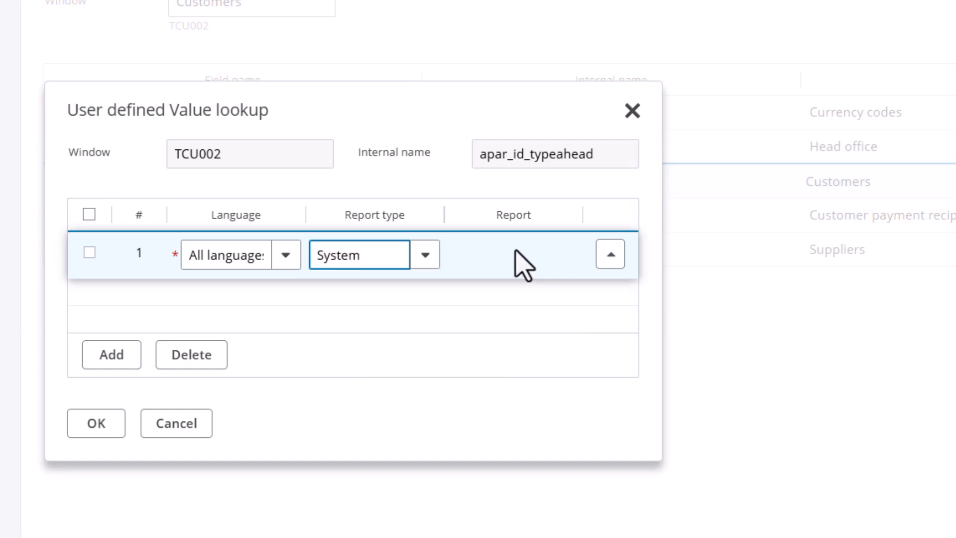
pyautogui.click(519, 264)
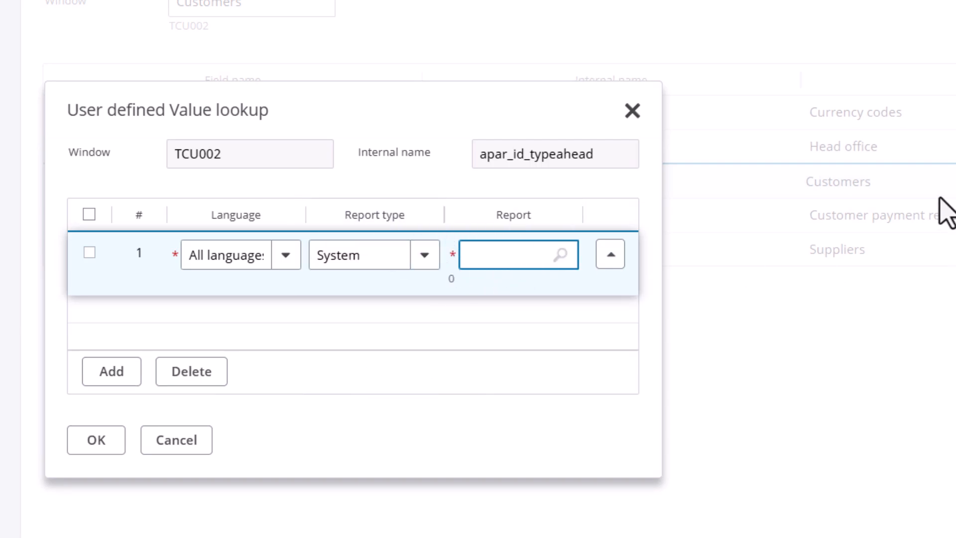
pyautogui.write('cust')
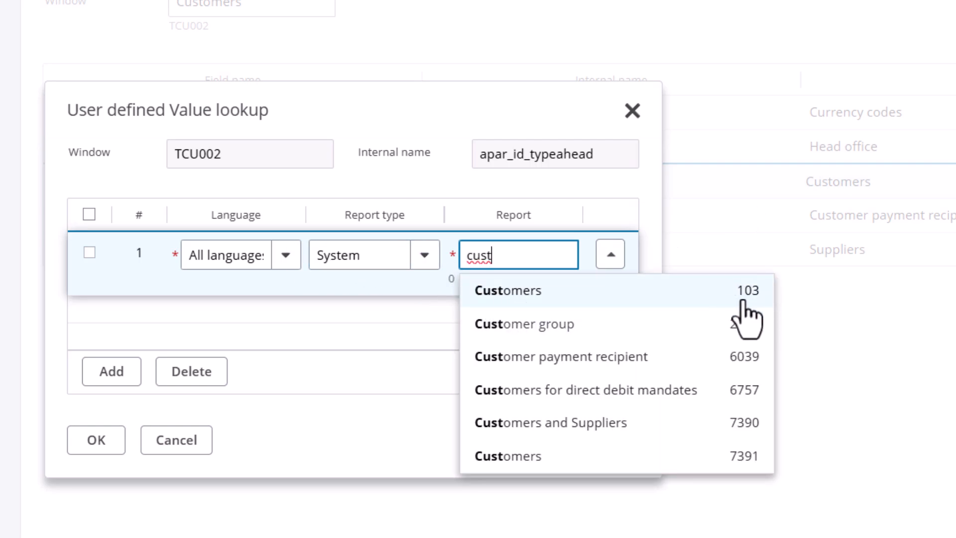
pyautogui.click(500, 303)
pyautogui.click(502, 308)
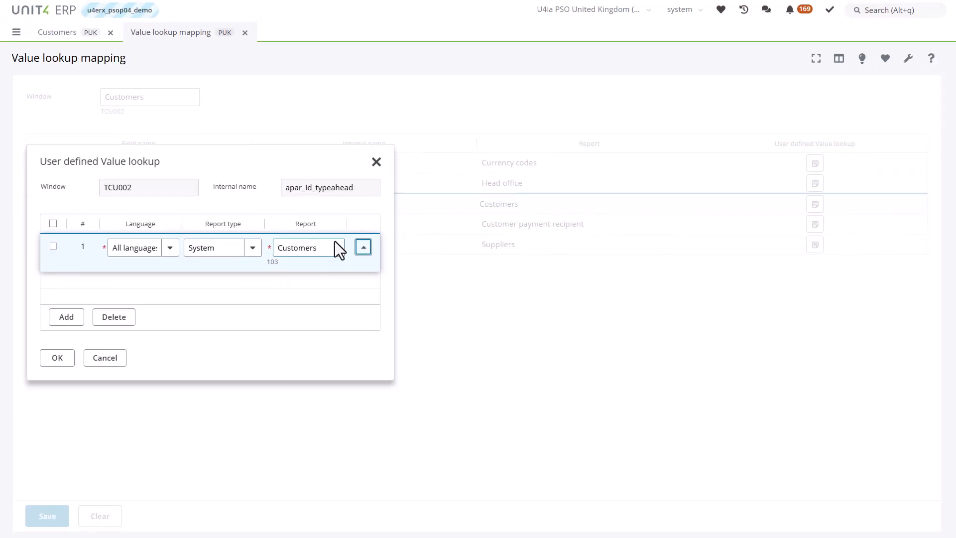
# - Open Reports management from System administration > Reports
pyautogui.click(15, 38)
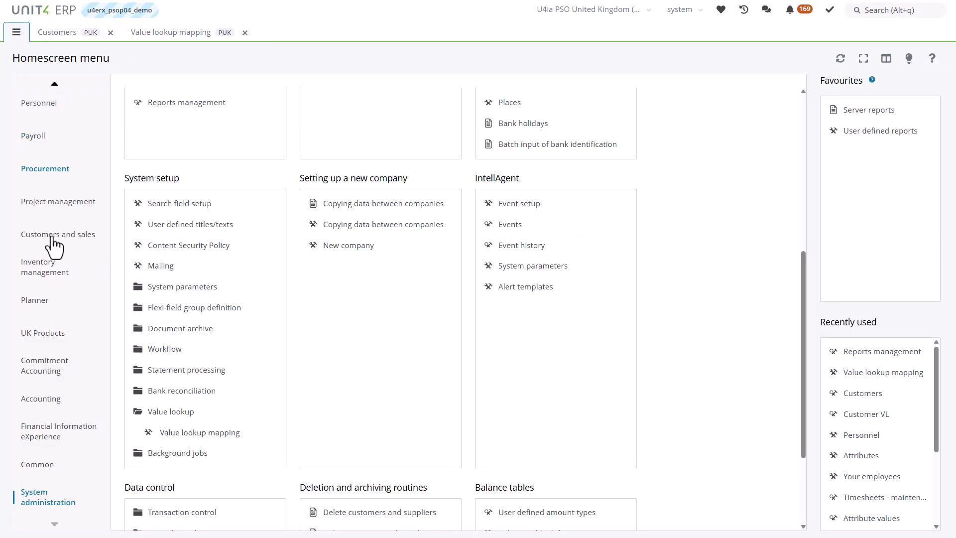
pyautogui.scroll(5, 537, 274)
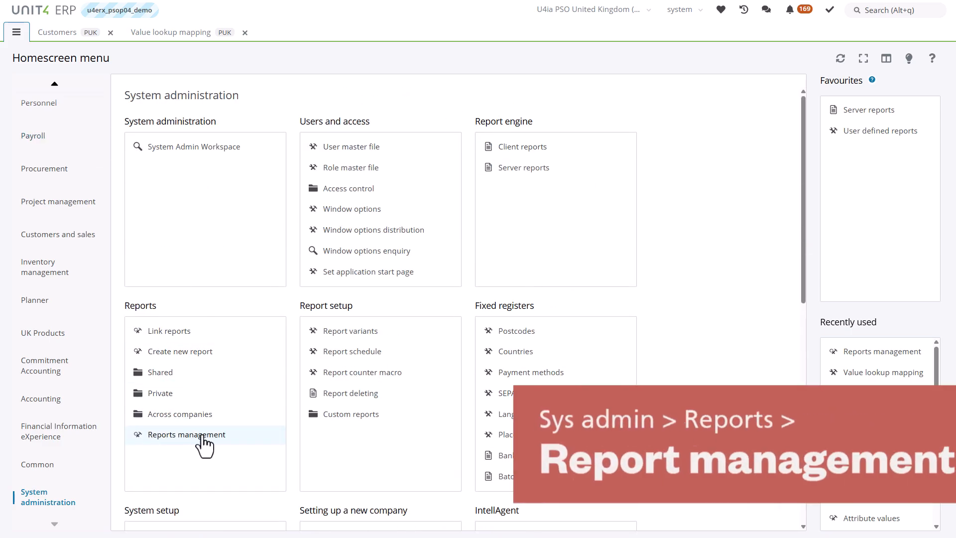
pyautogui.click(203, 436)
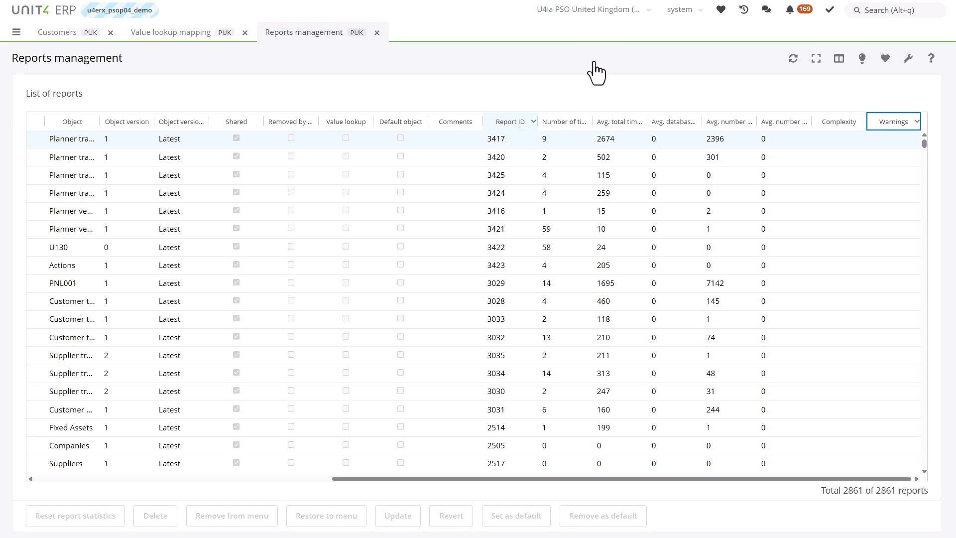
# - Sort the list of reports by ascending Report ID and find the Customers system report with ID 103
pyautogui.click(504, 92)
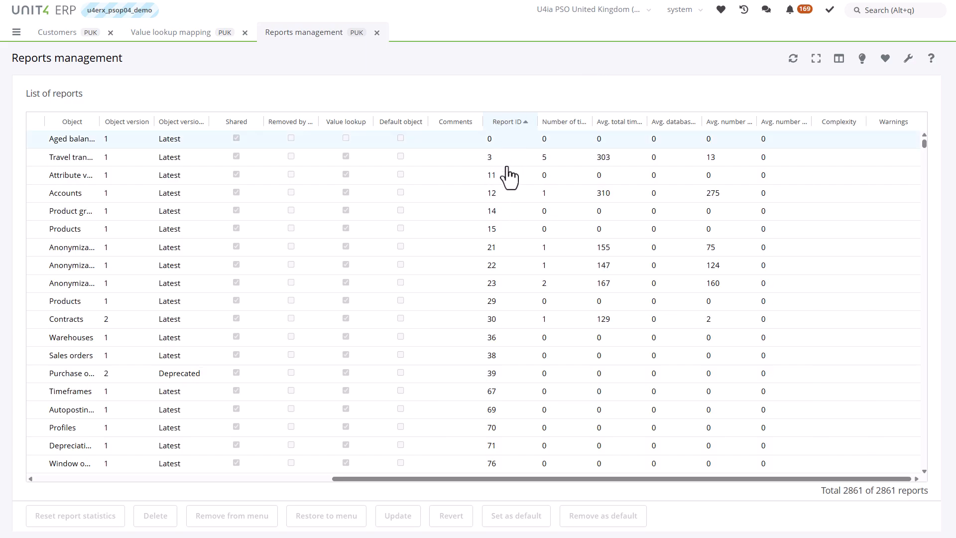
pyautogui.scroll(-10, 508, 176)
pyautogui.scroll(3, 517, 199)
pyautogui.scroll(5, 517, 199)
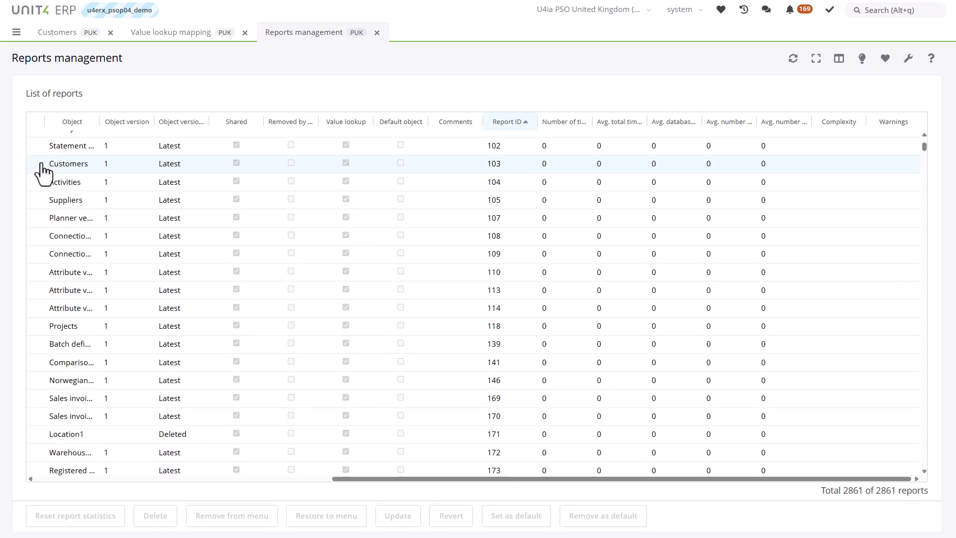
pyautogui.moveTo(344, 478); pyautogui.dragTo(30, 476)
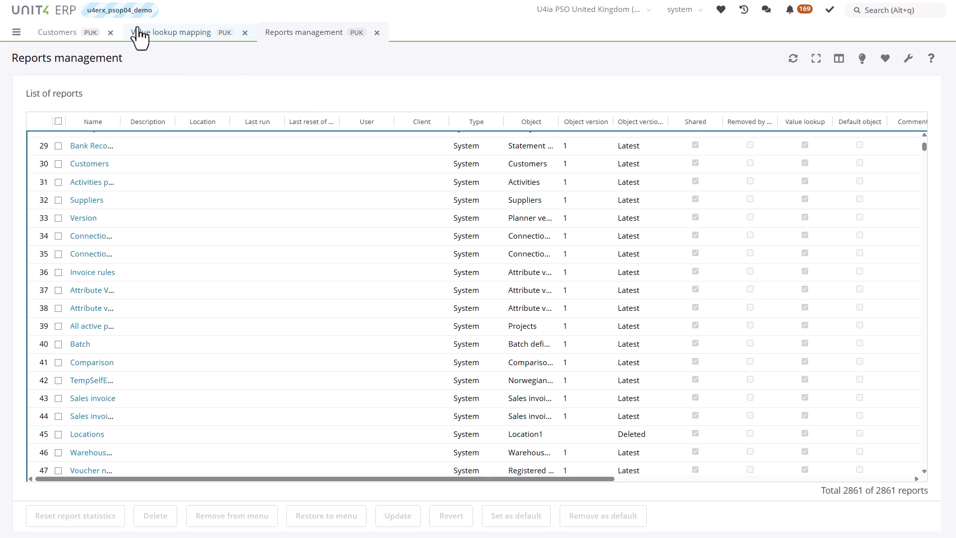
# - Check the report chosen in Value lookup mapping, and open the matching Customers system report from Reports management
pyautogui.click(179, 41)
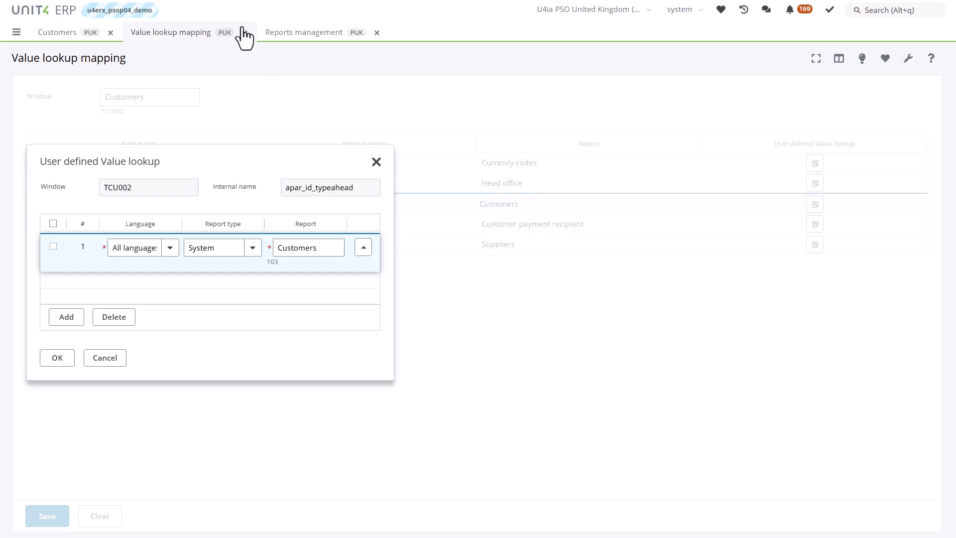
pyautogui.click(293, 33)
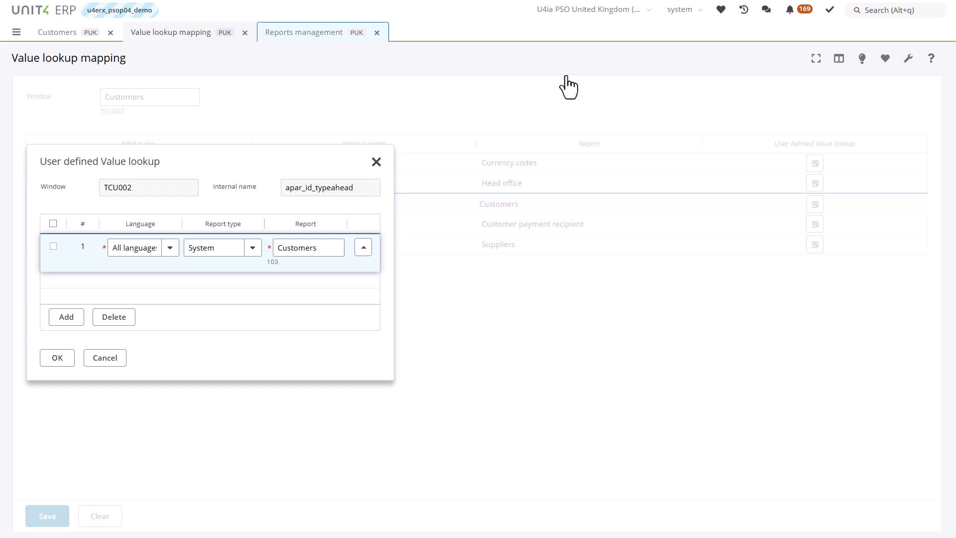
pyautogui.click(325, 41)
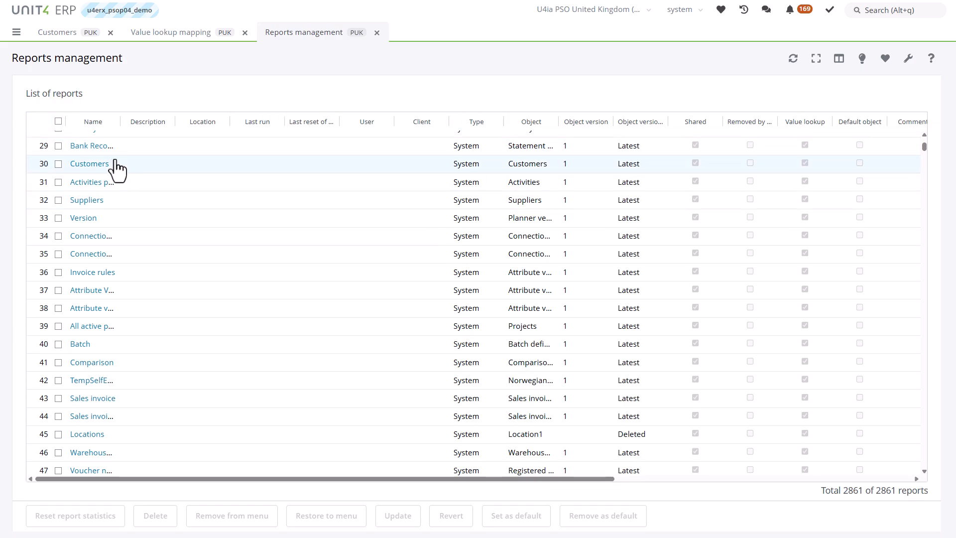
pyautogui.click(86, 171)
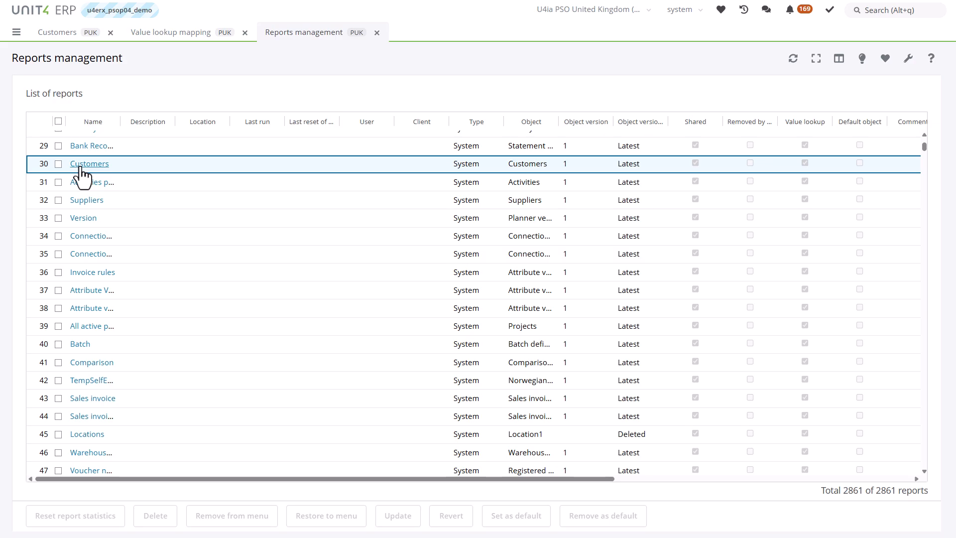
pyautogui.click(81, 166)
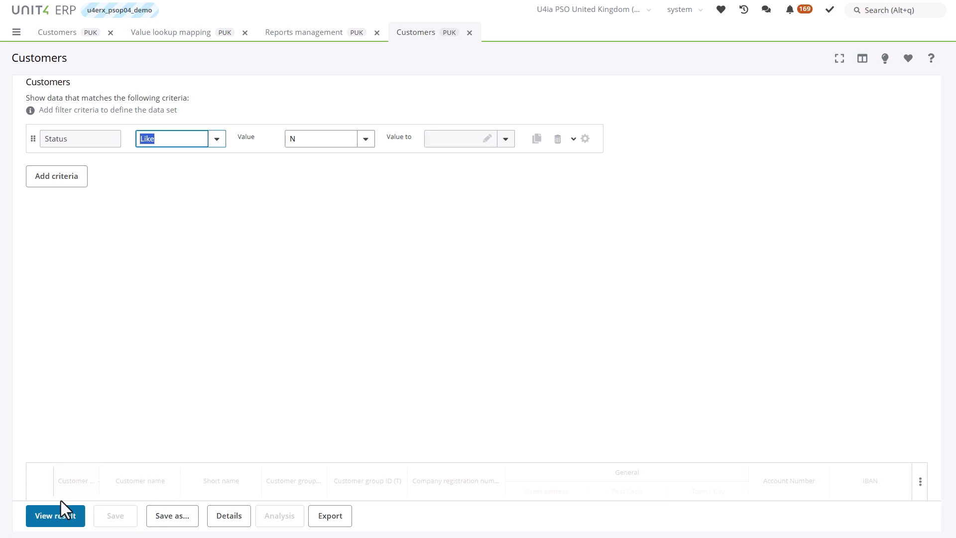
# - View the Customers report's result and compare its columns with the Lookup field's value lookup in the Customers screen
pyautogui.click(59, 518)
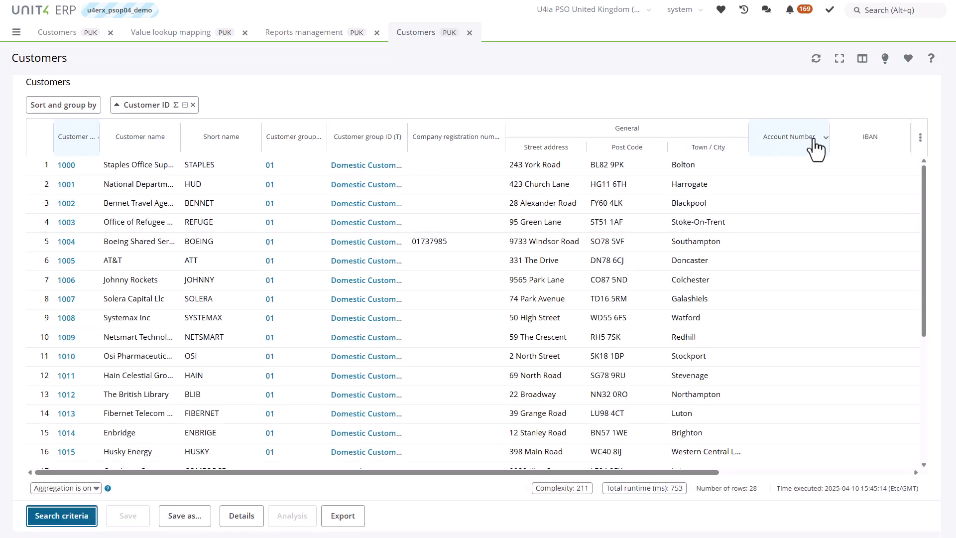
pyautogui.moveTo(696, 472); pyautogui.dragTo(905, 467)
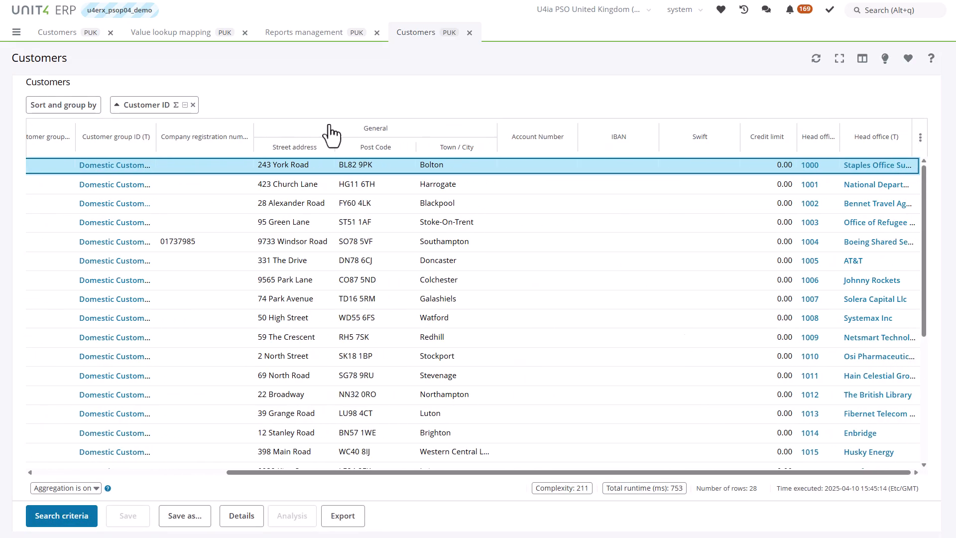
pyautogui.click(111, 41)
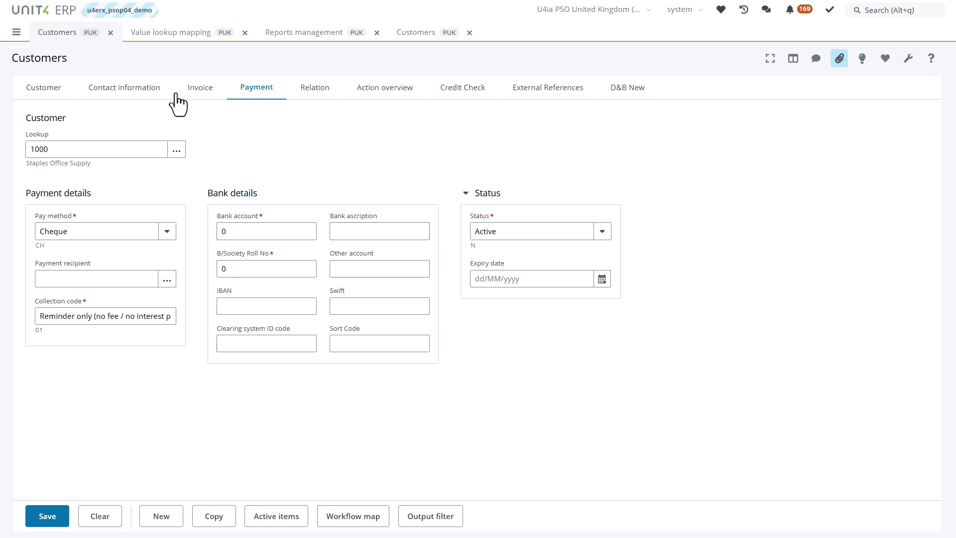
pyautogui.click(176, 150)
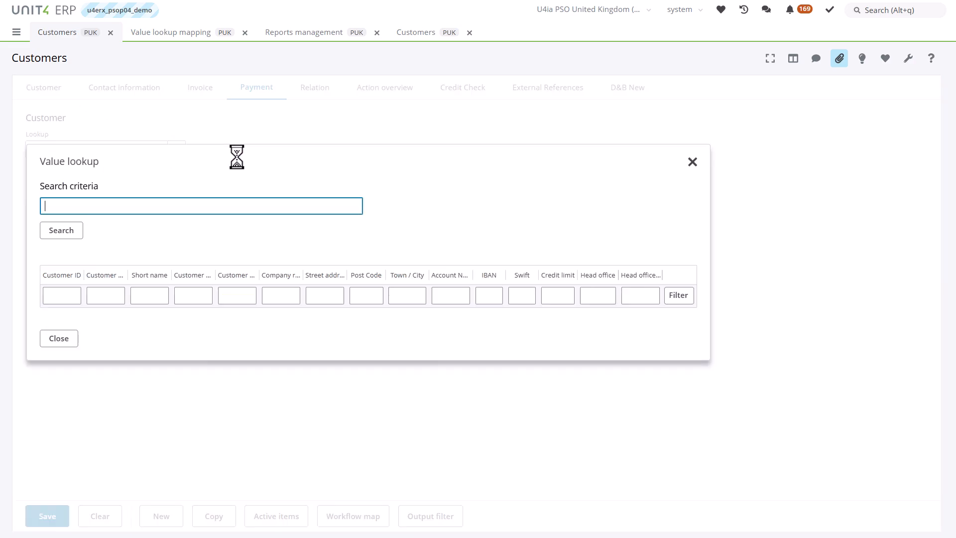
pyautogui.click(60, 339)
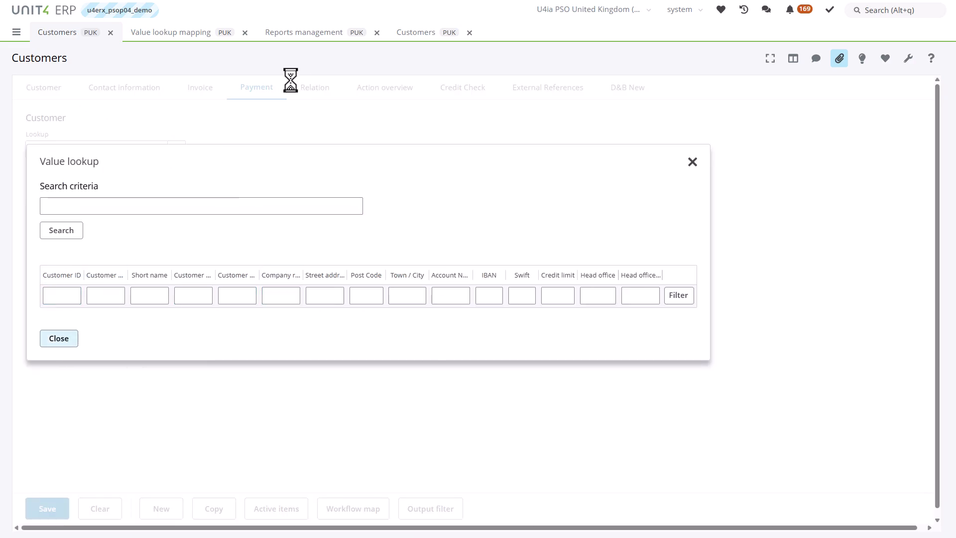
pyautogui.click(416, 33)
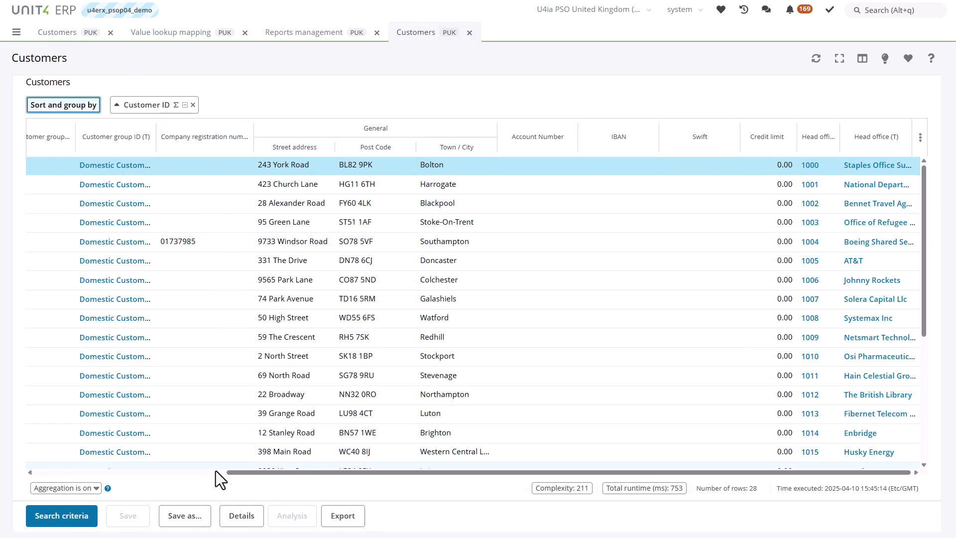
pyautogui.moveTo(227, 473); pyautogui.dragTo(28, 468)
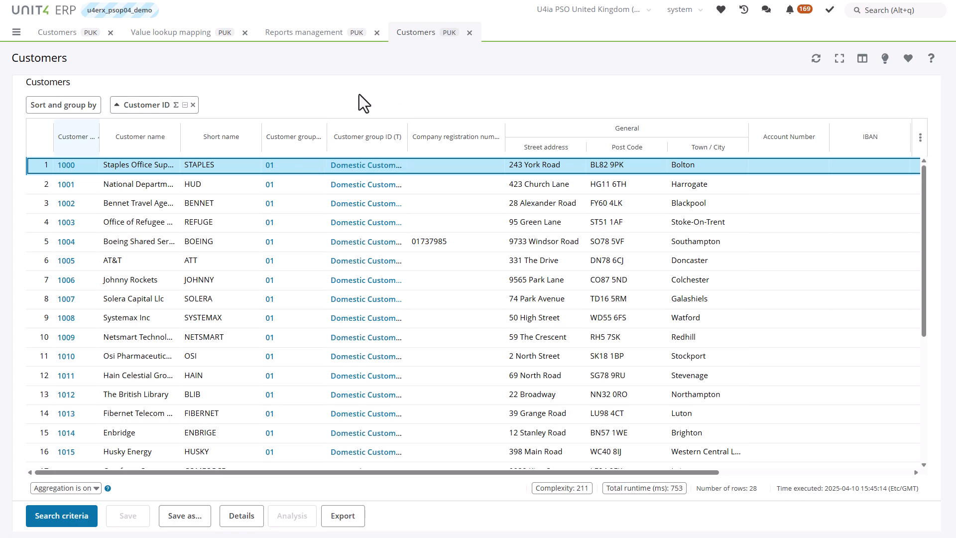
# - Create a new report from System administration > Reports, based on the Customers object under Customers and sales
pyautogui.click(16, 32)
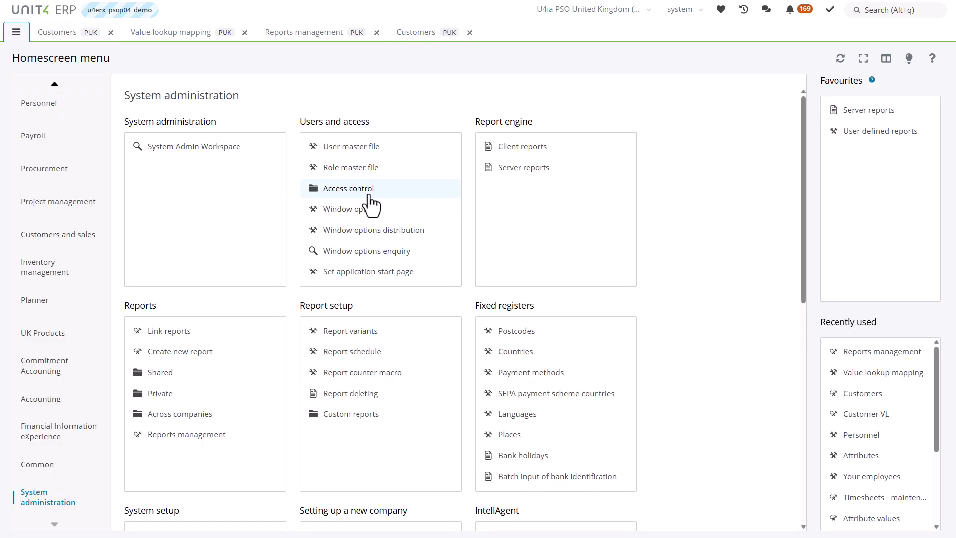
pyautogui.click(184, 351)
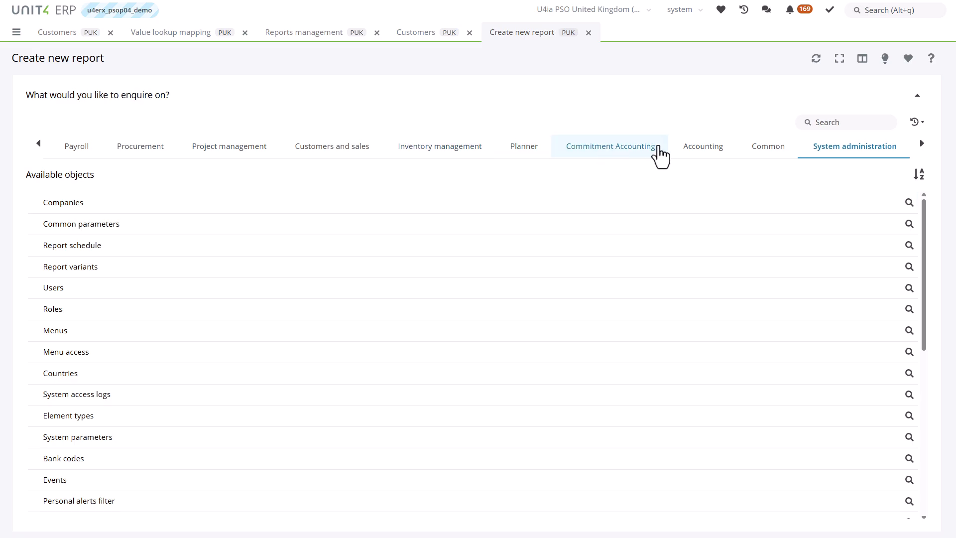
pyautogui.click(300, 151)
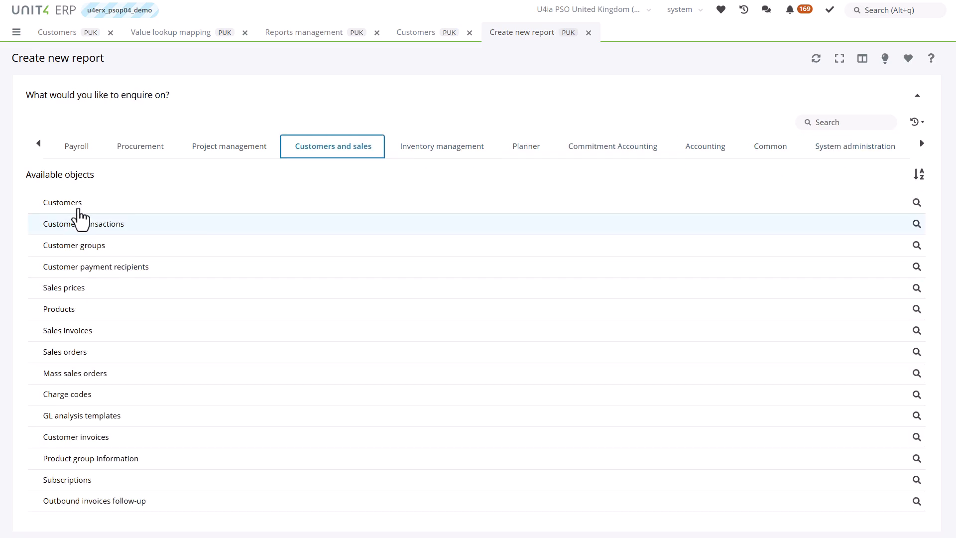
pyautogui.click(59, 206)
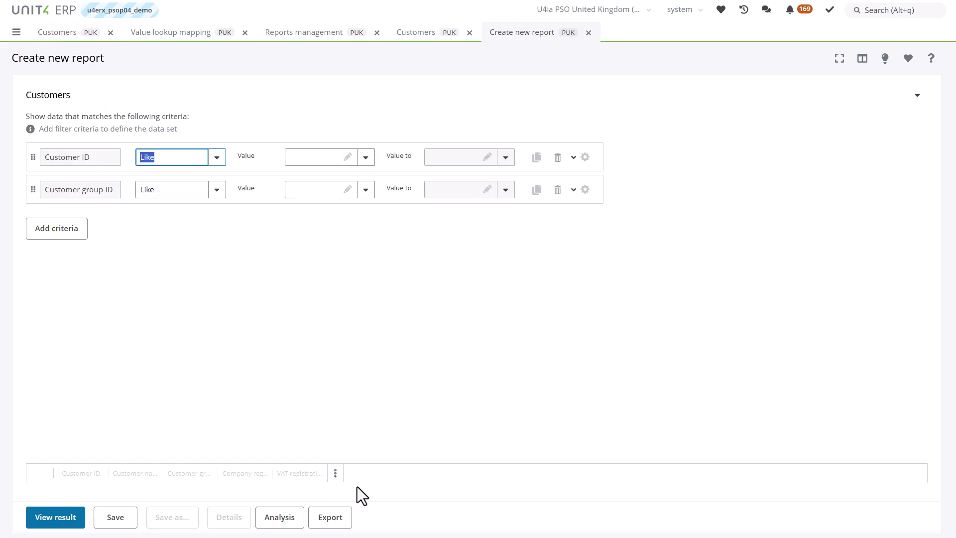
# - View the new report's result and add the Country code, Account Number and B/Society Roll No columns to its table
pyautogui.click(335, 474)
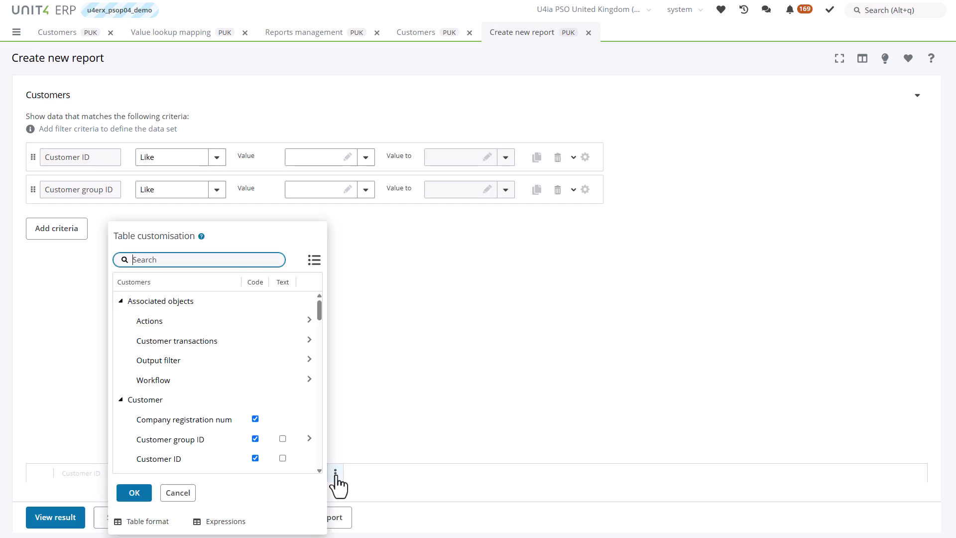
pyautogui.click(56, 517)
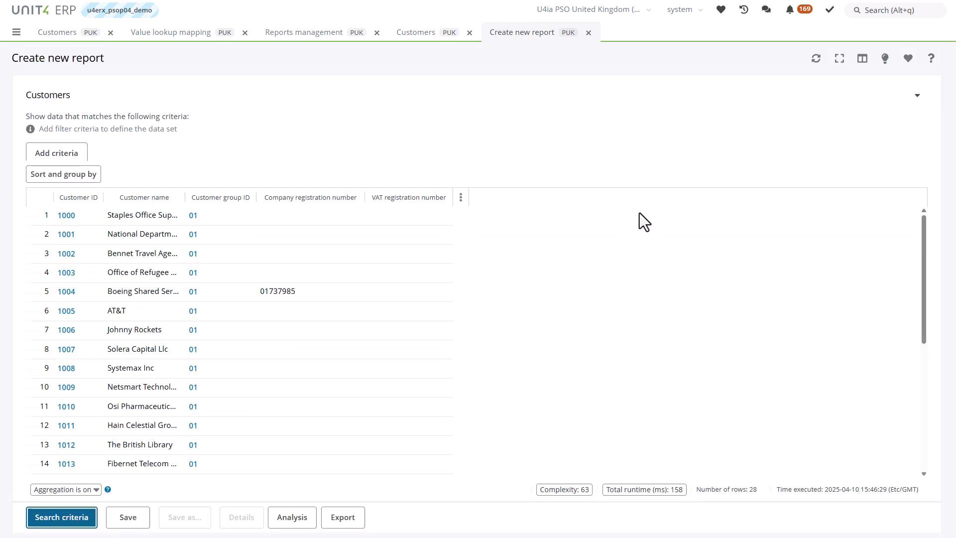
pyautogui.click(460, 148)
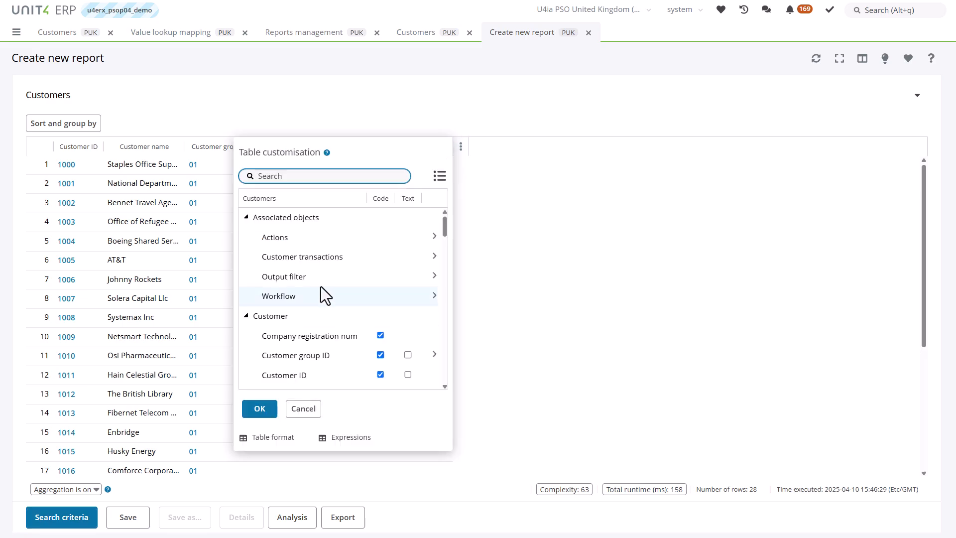
pyautogui.scroll(-3, 390, 319)
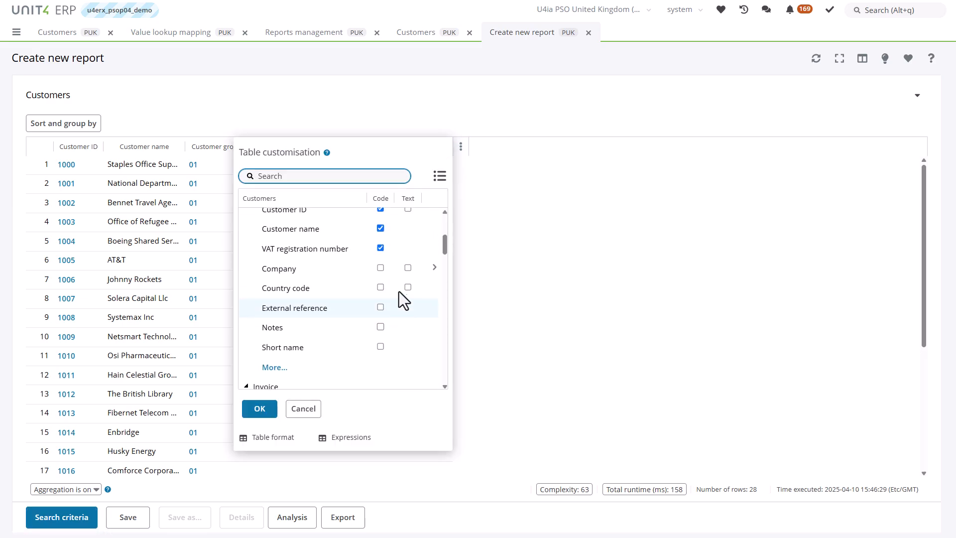
pyautogui.click(378, 288)
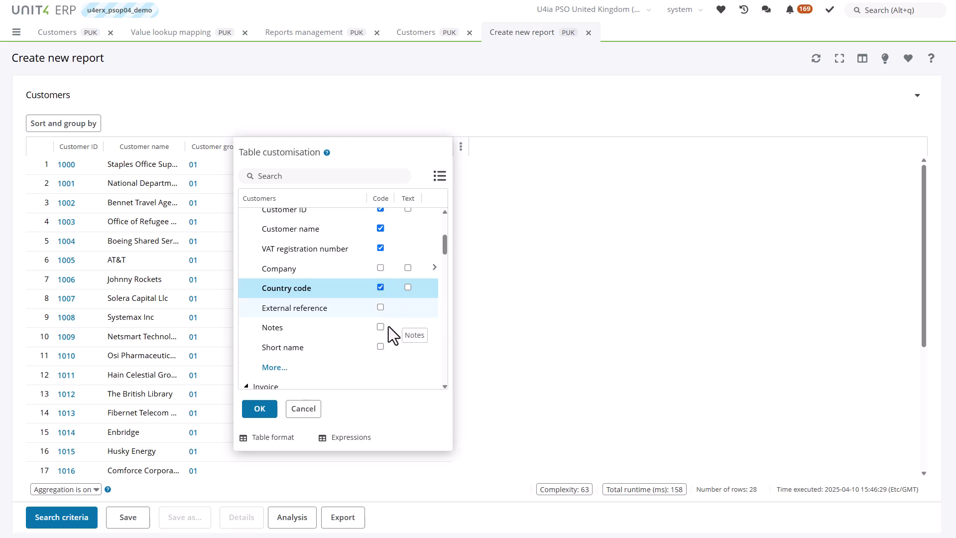
pyautogui.scroll(-3, 391, 324)
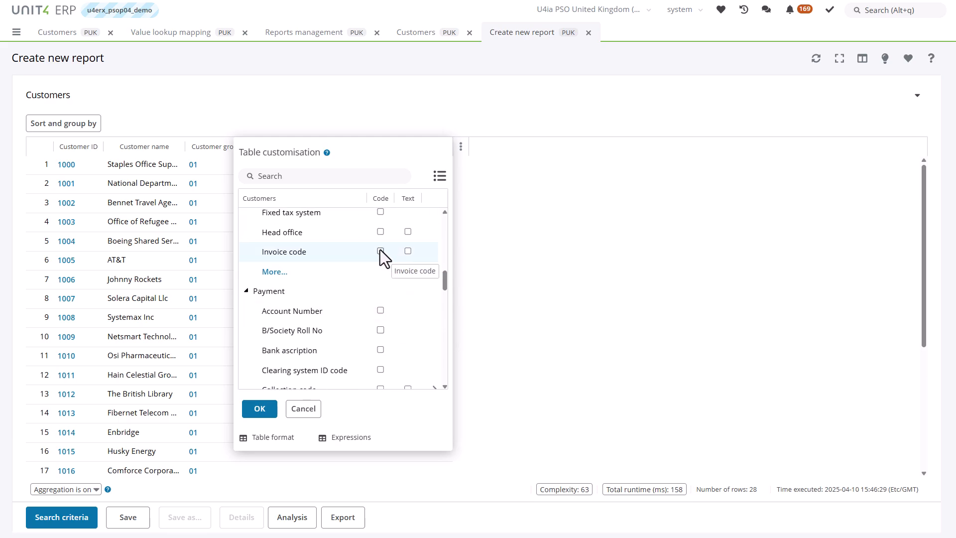
pyautogui.click(380, 310)
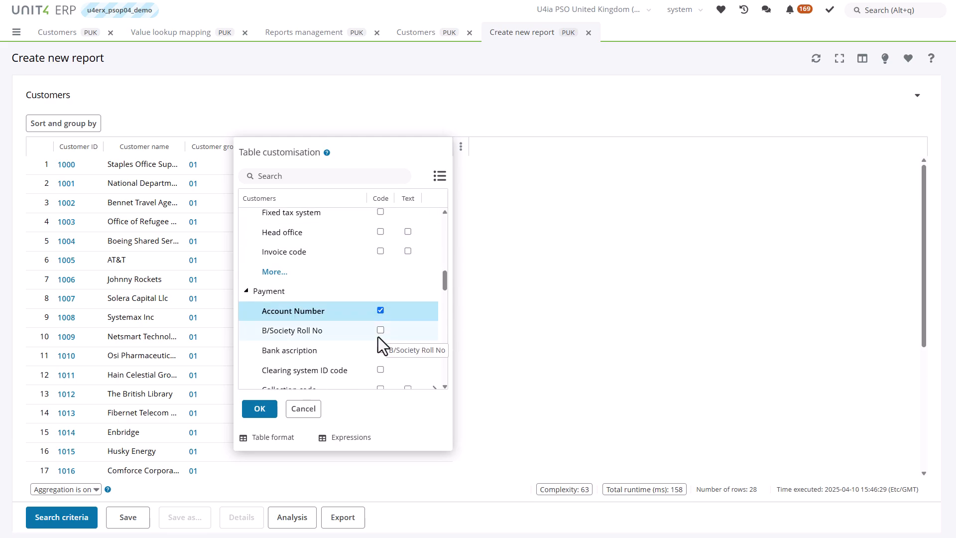
pyautogui.click(380, 330)
pyautogui.scroll(-4, 385, 299)
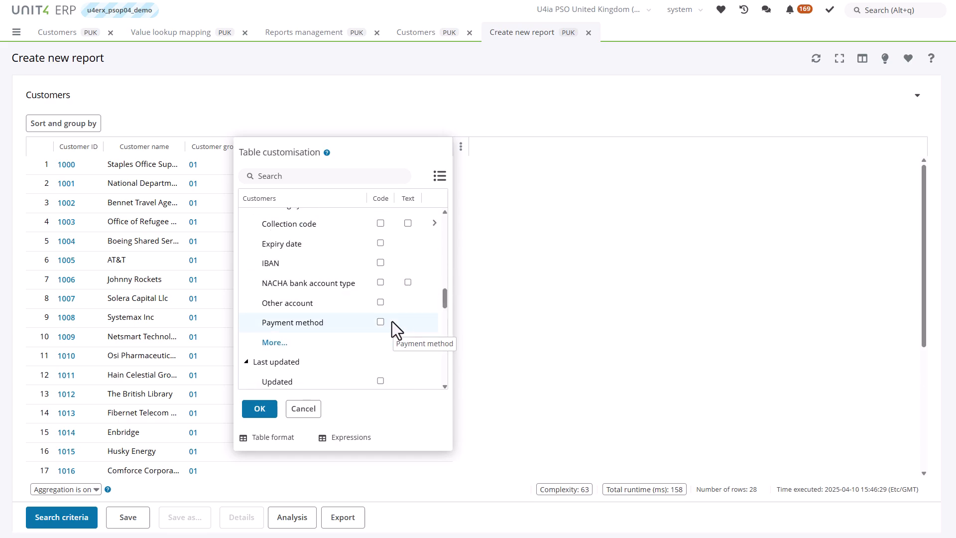
# - Add the Payment method, Invrule and Credaddinf Line of Business columns, and apply the table customisation
pyautogui.scroll(-3, 399, 319)
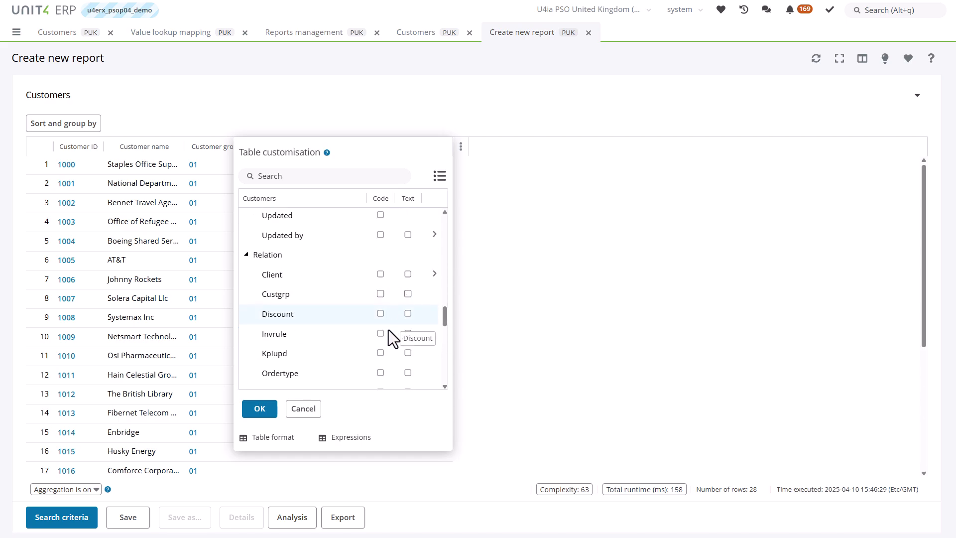
pyautogui.click(380, 333)
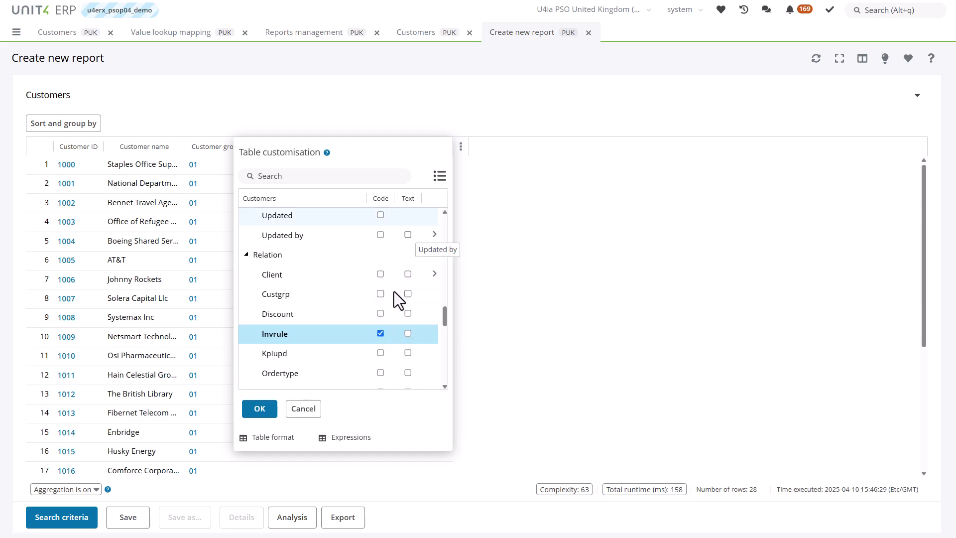
pyautogui.scroll(-5, 384, 298)
pyautogui.scroll(-4, 330, 356)
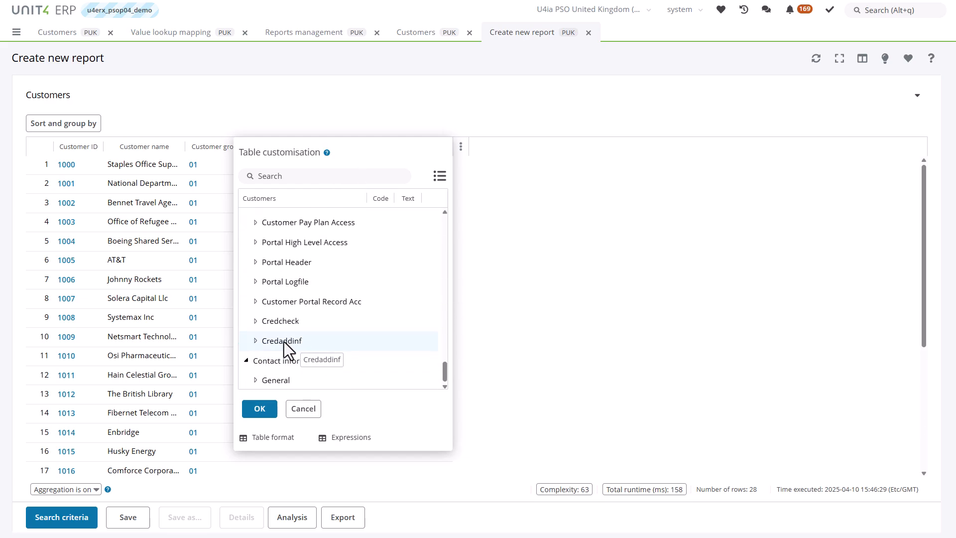
pyautogui.click(255, 341)
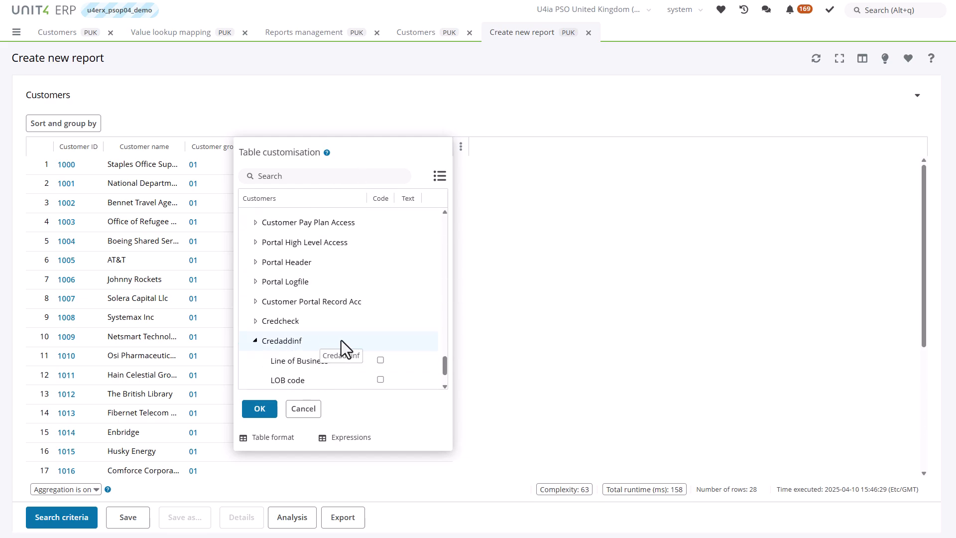
pyautogui.click(380, 360)
pyautogui.click(262, 409)
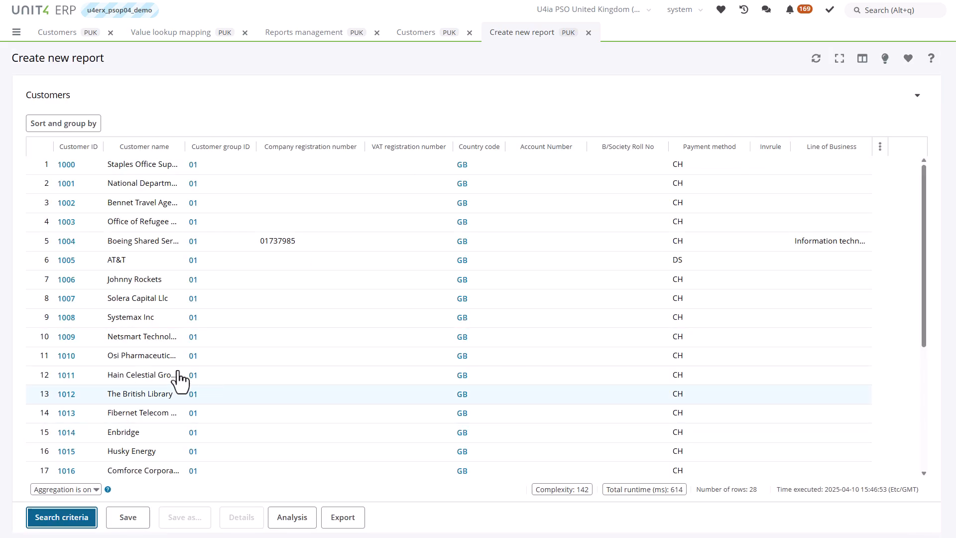
# - Save the report as Cust VL MV2 with the Value lookup option enabled, and close it
pyautogui.click(127, 521)
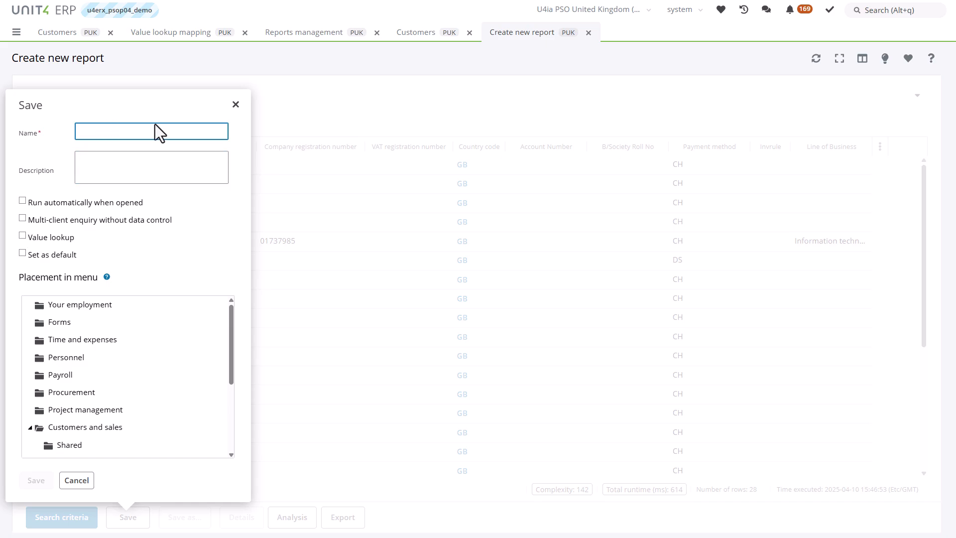
pyautogui.write('Cust VL MV2')
pyautogui.click(169, 151)
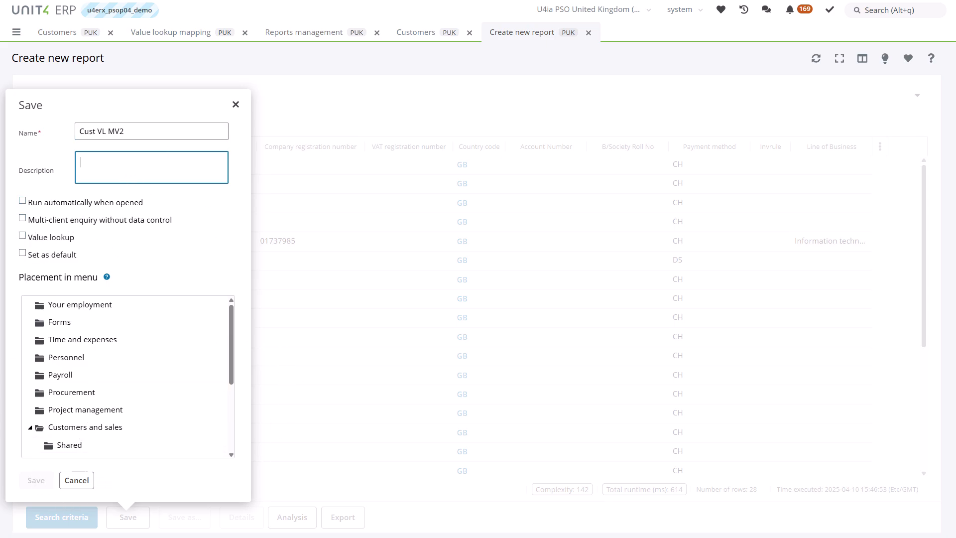
pyautogui.click(22, 236)
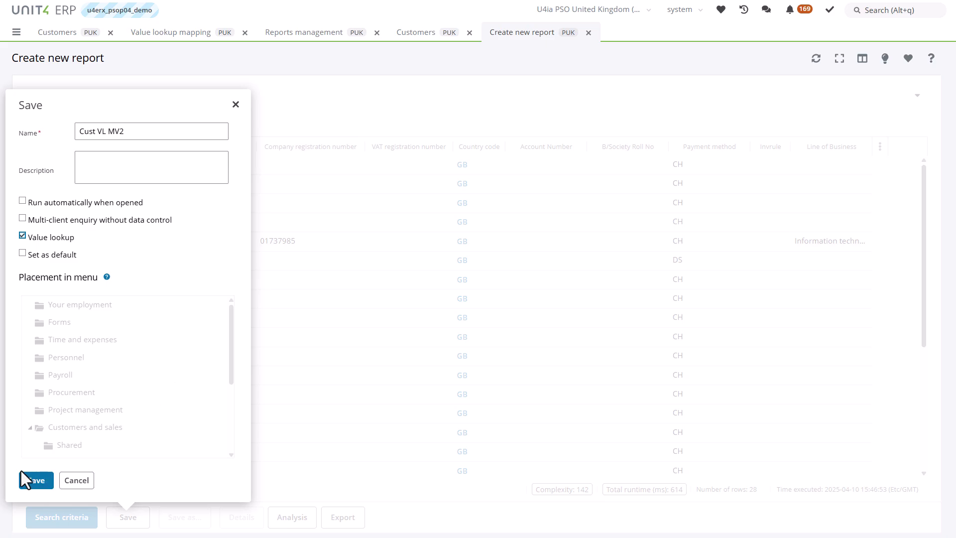
pyautogui.click(36, 480)
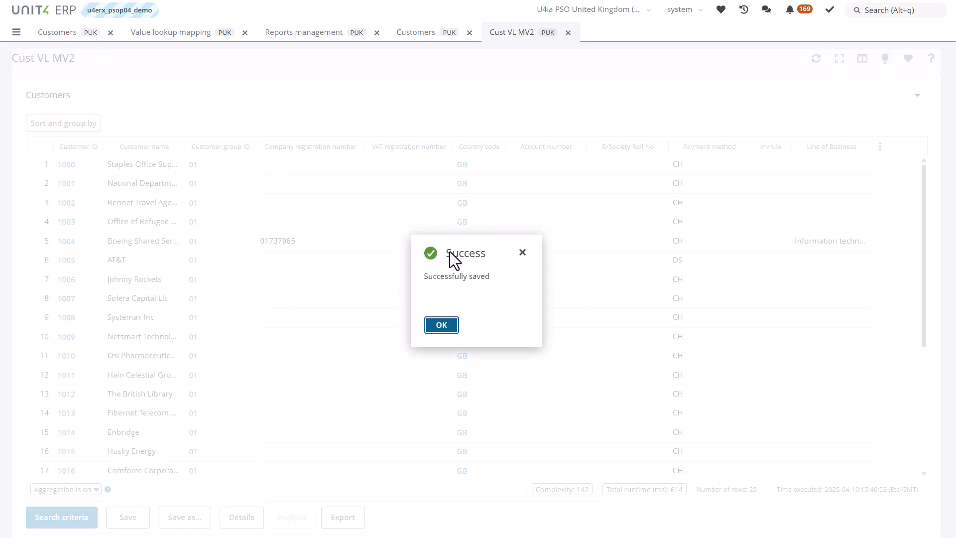
pyautogui.click(431, 322)
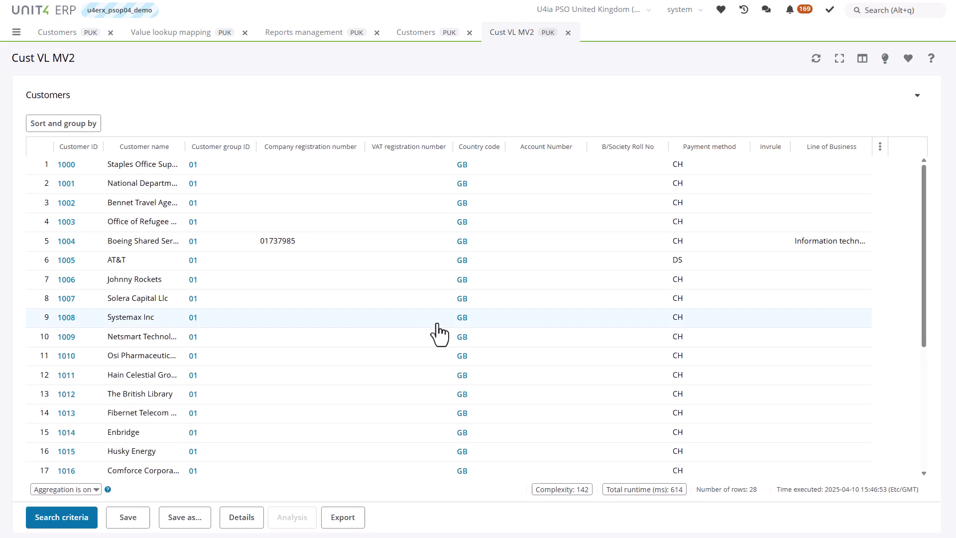
pyautogui.click(430, 324)
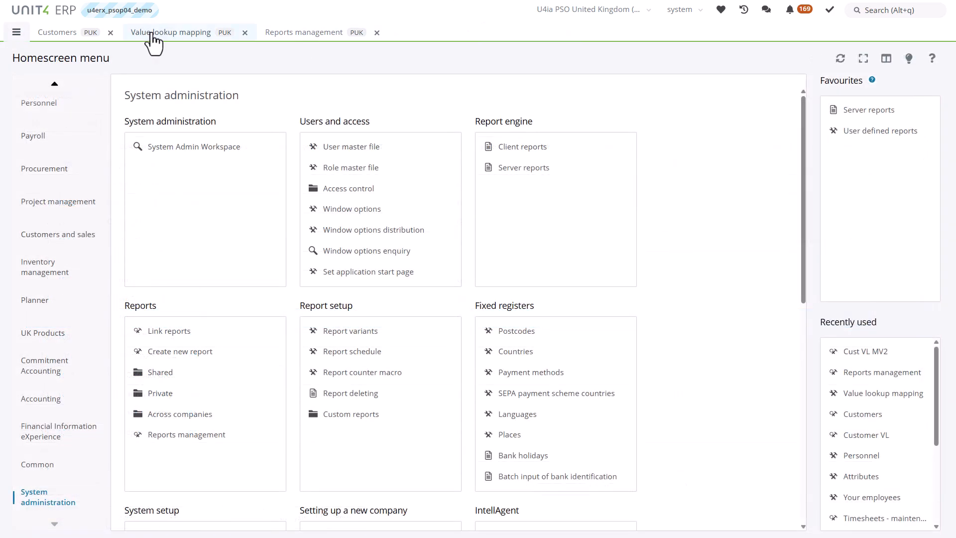
# - In Value lookup mapping, assign the User defined report Cust VL MV2 to the Customers window's Lookup field and save the mapping
pyautogui.click(157, 33)
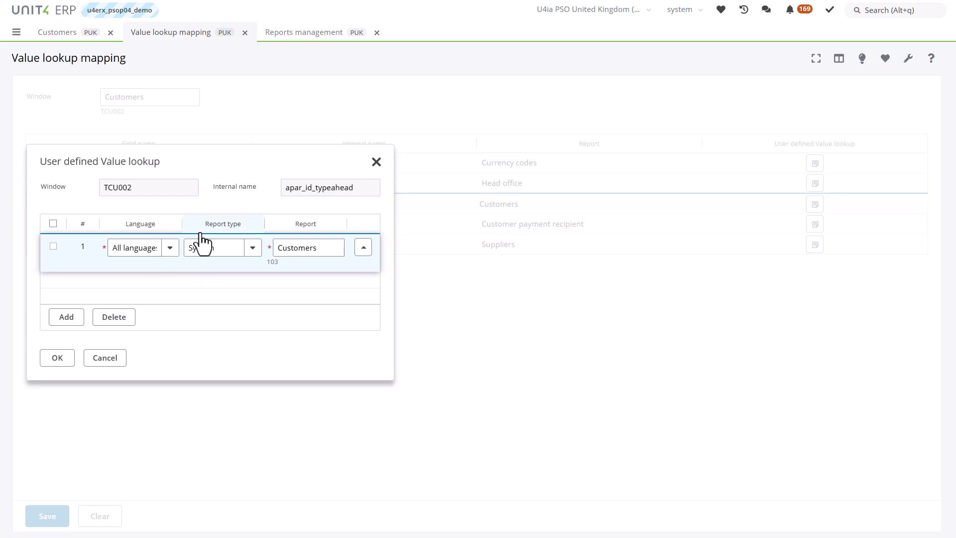
pyautogui.click(253, 248)
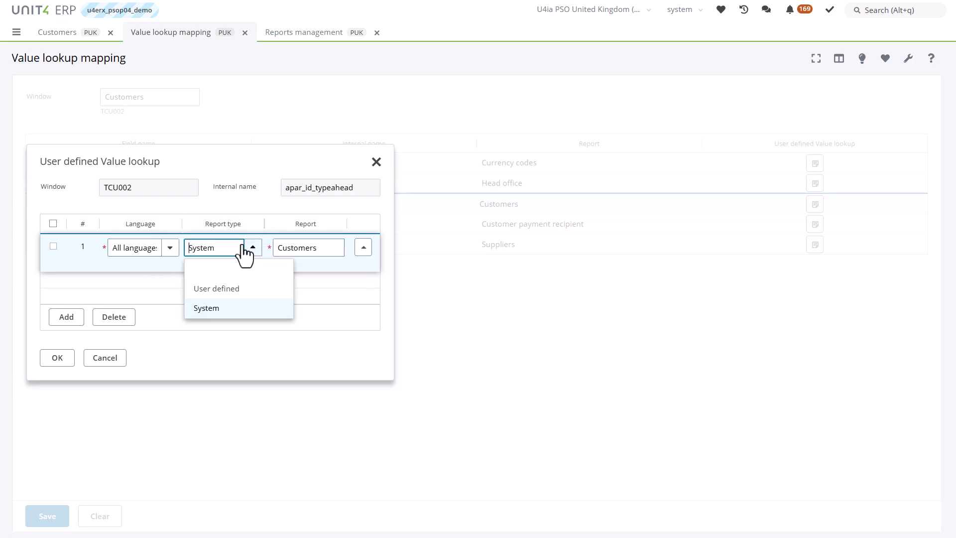
pyautogui.click(219, 287)
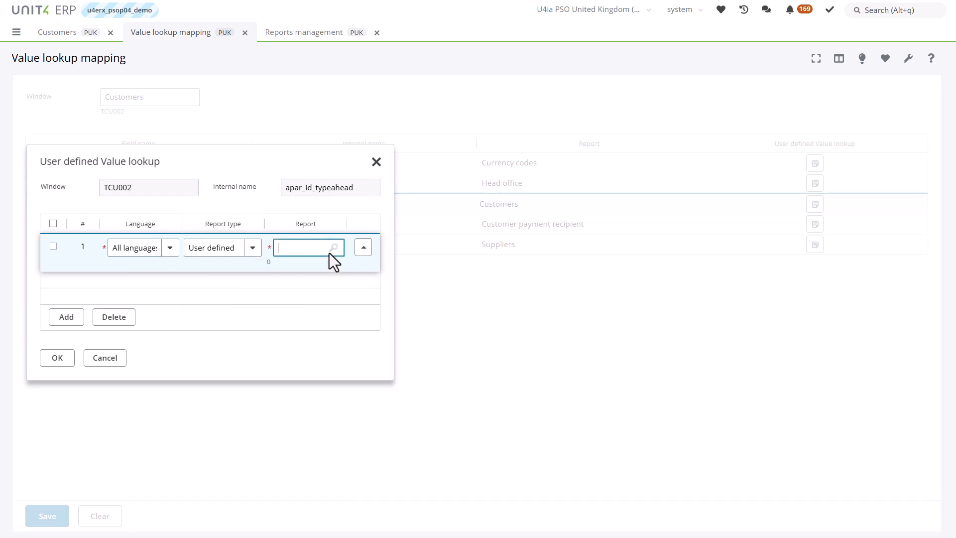
pyautogui.write('Cust VL MV2')
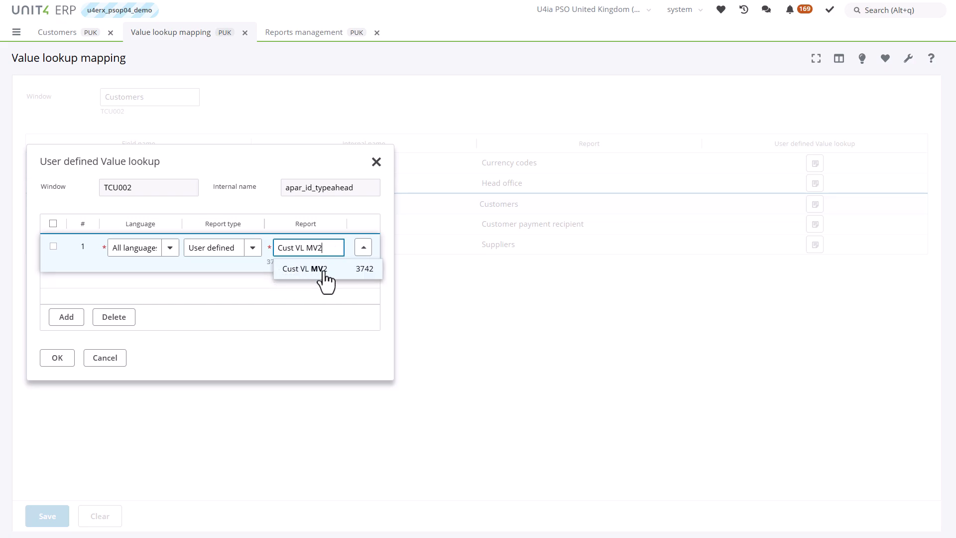
pyautogui.click(355, 273)
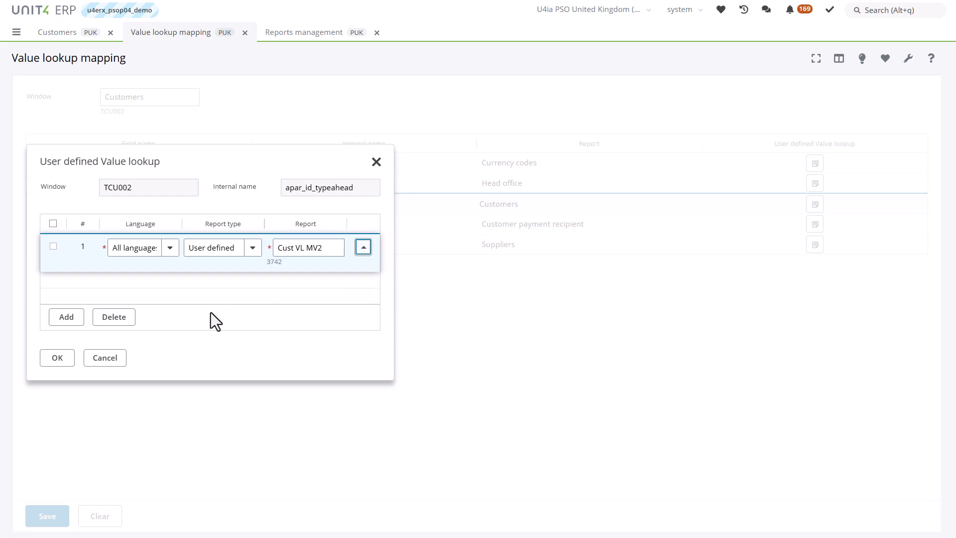
pyautogui.click(52, 358)
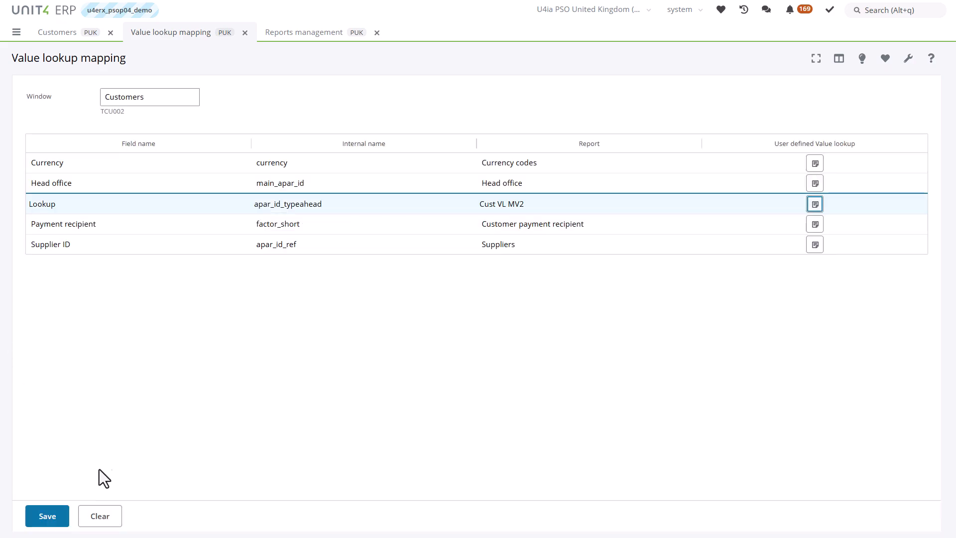
pyautogui.click(40, 515)
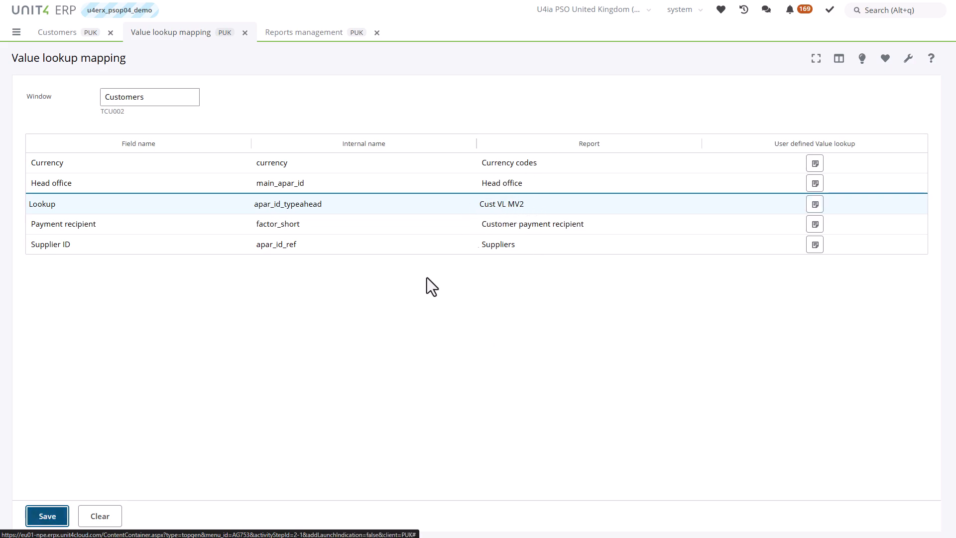
pyautogui.click(47, 518)
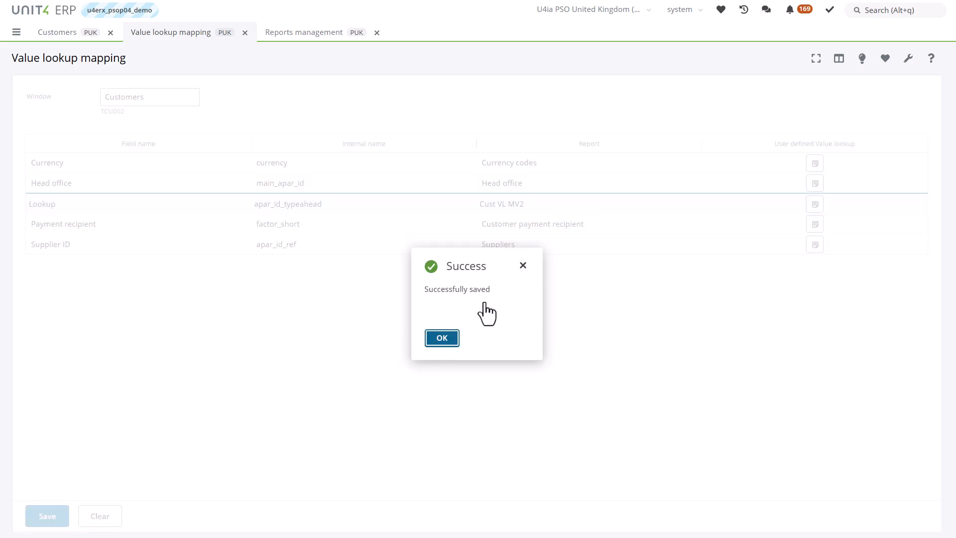
pyautogui.click(442, 338)
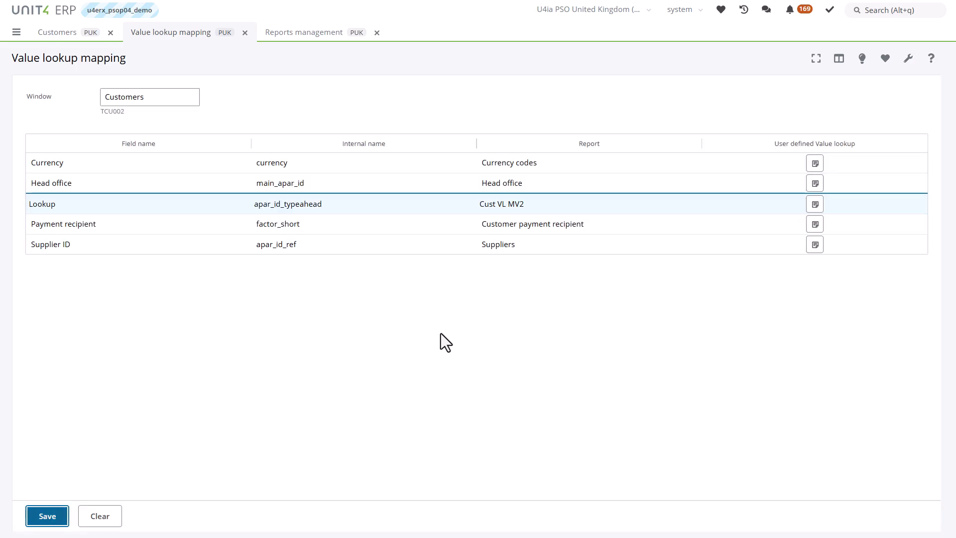
# - Check the columns of the Lookup field's value lookup in the Customers screen, and close the lookup
pyautogui.click(53, 38)
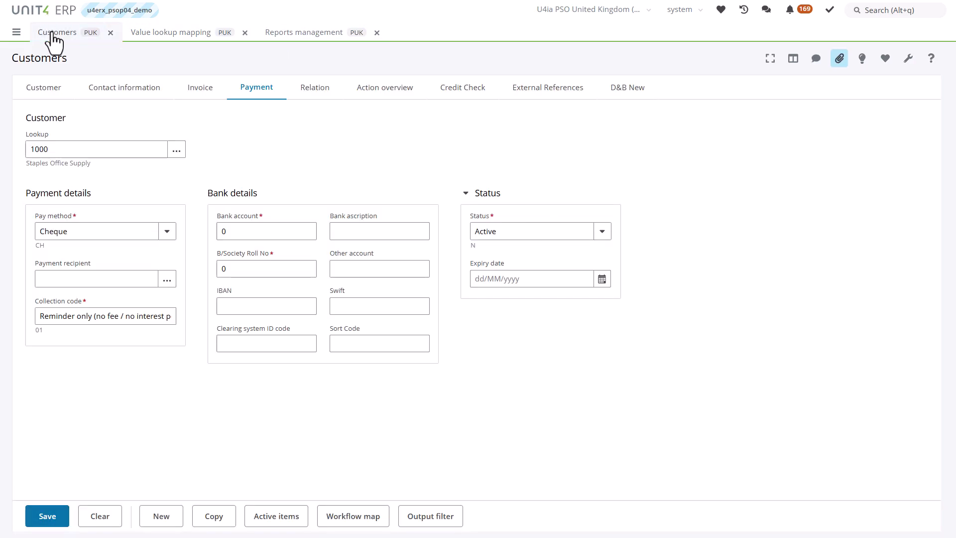
pyautogui.click(177, 155)
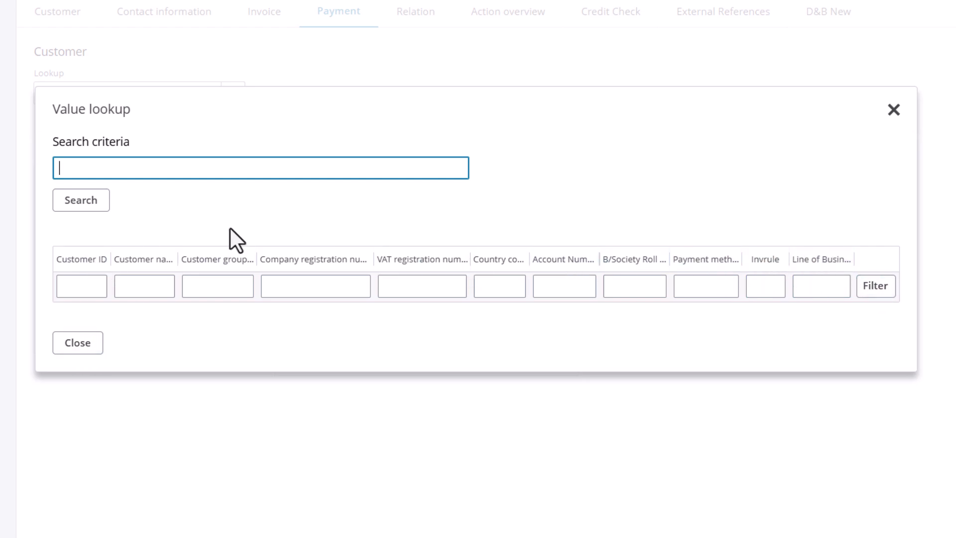
pyautogui.click(88, 348)
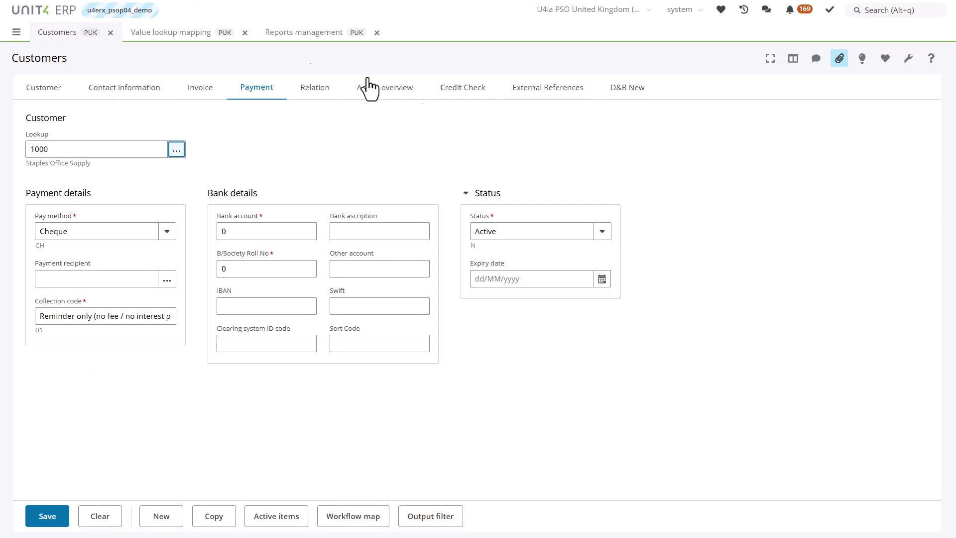